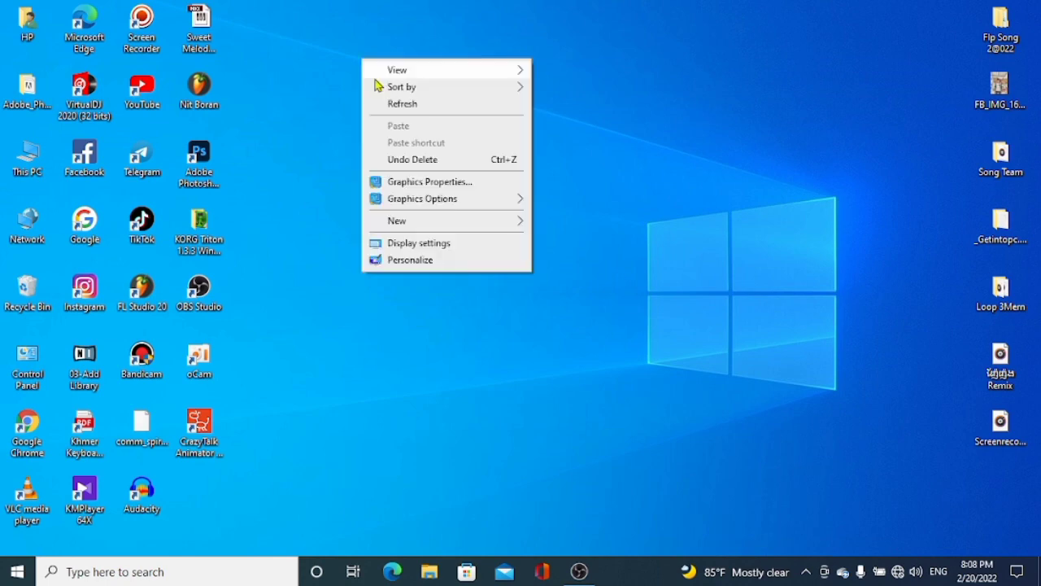
{"action": "left_click", "coordinate": [398, 106]}
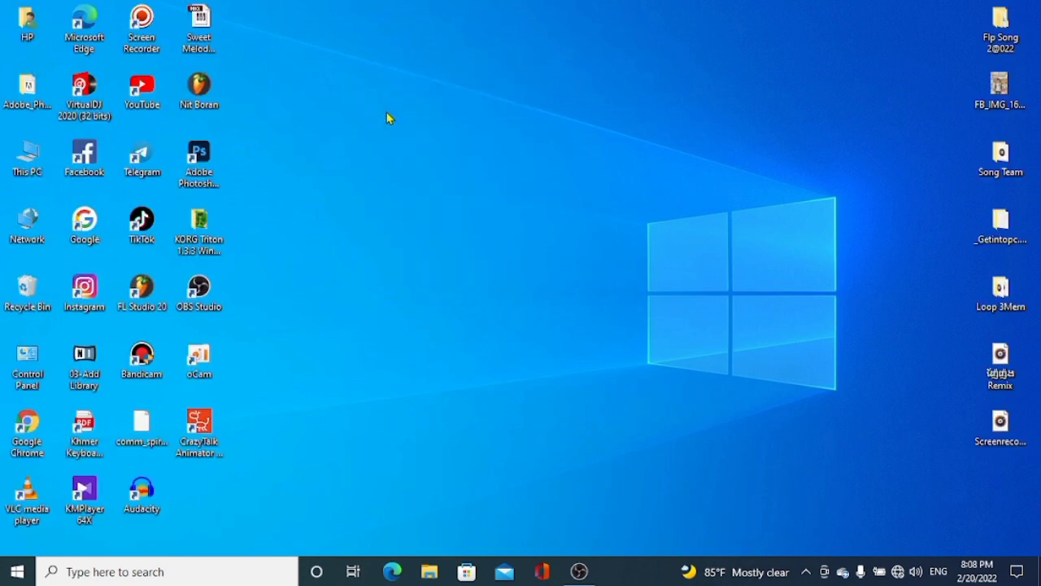
{"action": "right_click", "coordinate": [358, 110]}
{"action": "left_click", "coordinate": [395, 157]}
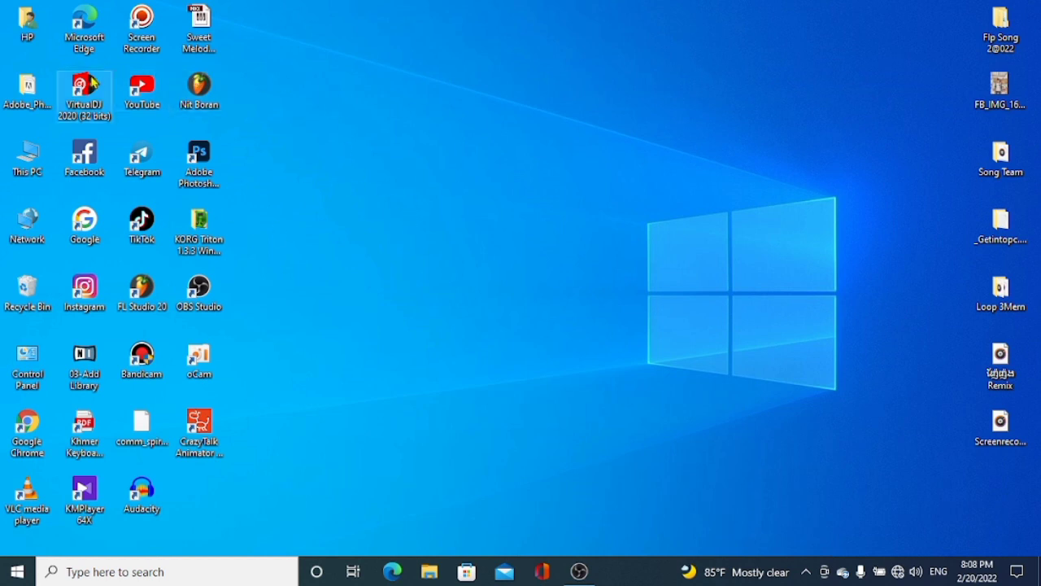
{"action": "mouse_move", "coordinate": [81, 100]}
{"action": "left_mouse_down"}
{"action": "mouse_move", "coordinate": [606, 99]}
{"action": "mouse_move", "coordinate": [85, 110]}
{"action": "left_mouse_up"}
{"action": "right_click", "coordinate": [322, 88]}
{"action": "left_click", "coordinate": [361, 101]}
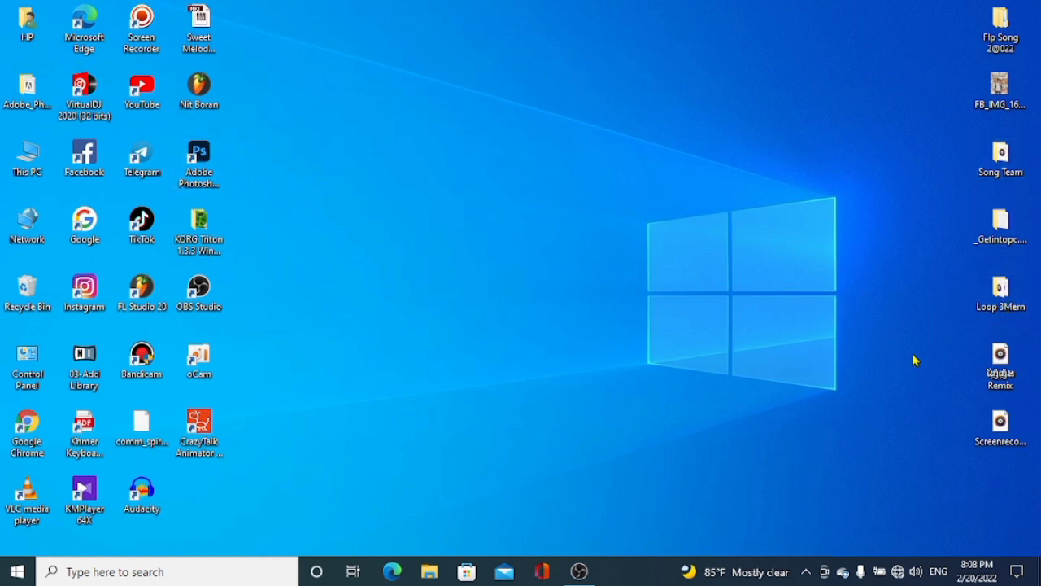
Move the Remix audio file to the middle of the desktop and the Screenrecording file into its former place.
{"action": "left_click_drag", "start_coordinate": [1000, 362], "coordinate": [361, 239]}
{"action": "left_click_drag", "start_coordinate": [415, 200], "coordinate": [419, 210]}
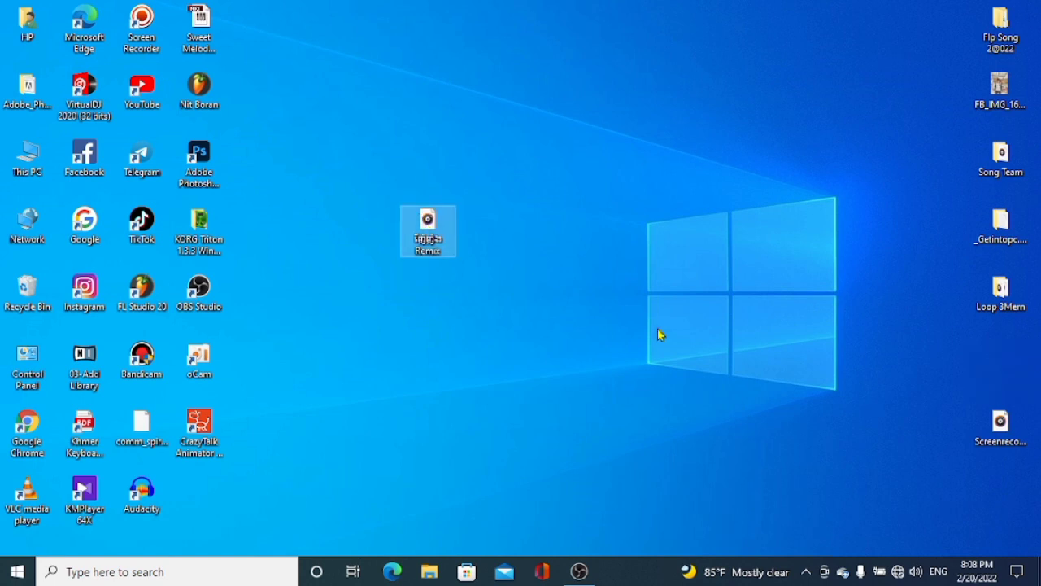
{"action": "left_click_drag", "start_coordinate": [1001, 427], "coordinate": [1001, 362]}
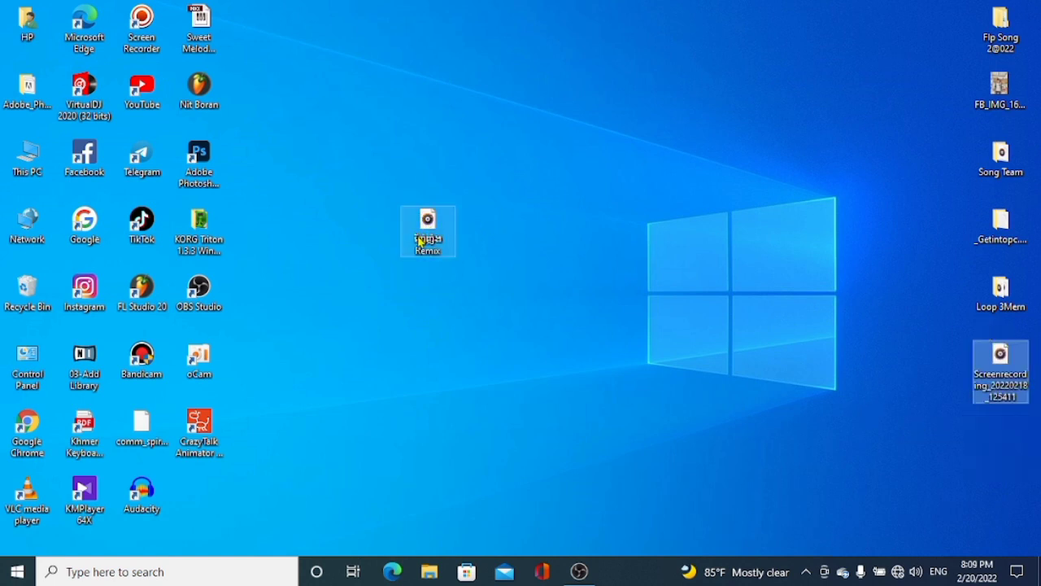
Open the Remix audio file from the desktop in VirtualDJ and dismiss the account connection dialog.
{"action": "left_click_drag", "start_coordinate": [419, 240], "coordinate": [86, 98]}
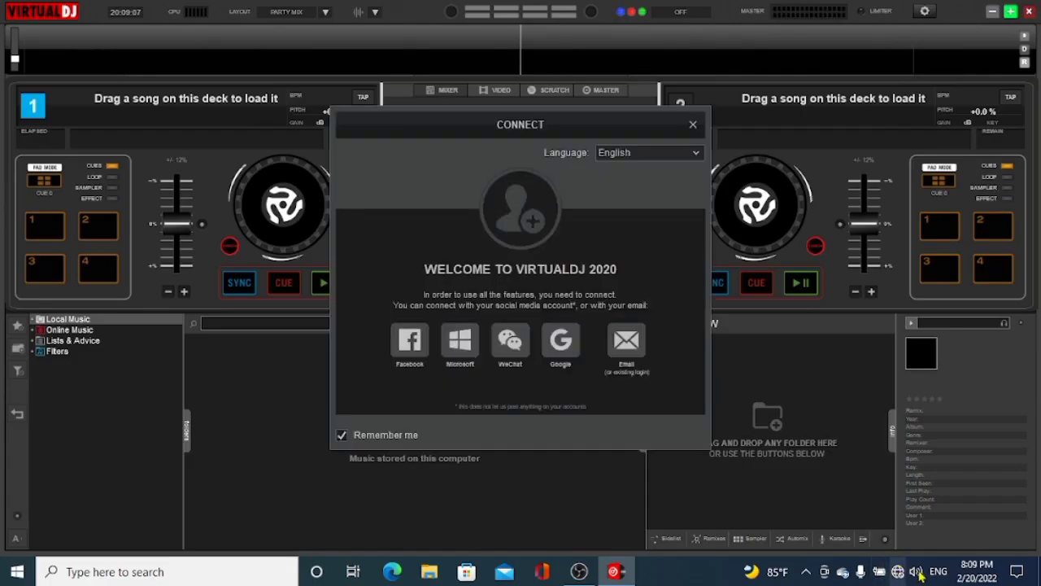
{"action": "left_click", "coordinate": [917, 573]}
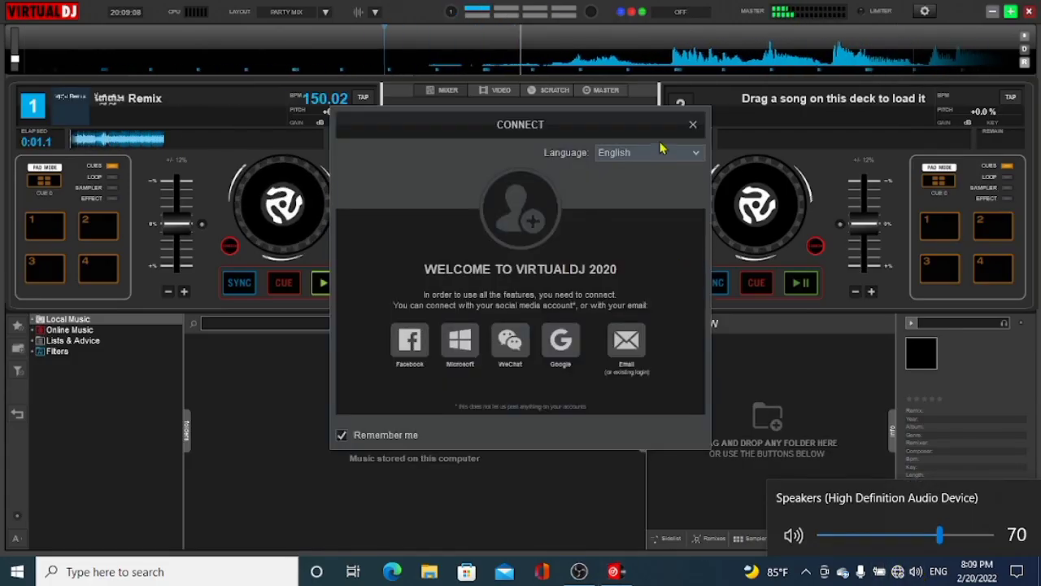
{"action": "left_click", "coordinate": [693, 124]}
{"action": "left_click", "coordinate": [486, 321]}
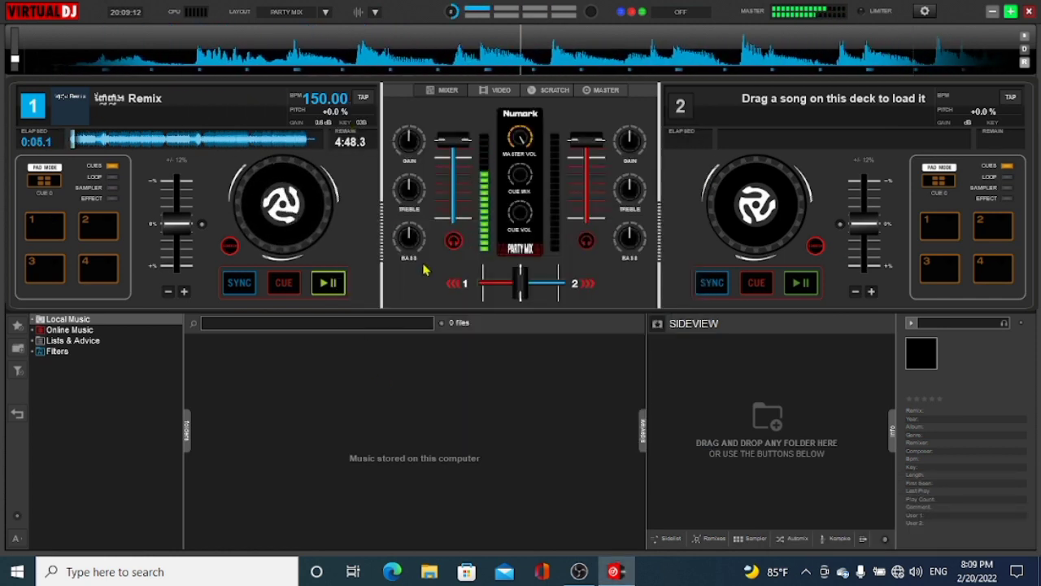
Pause deck 1 and check the Remix song's tempo in the BPM Editor.
{"action": "left_click", "coordinate": [328, 283]}
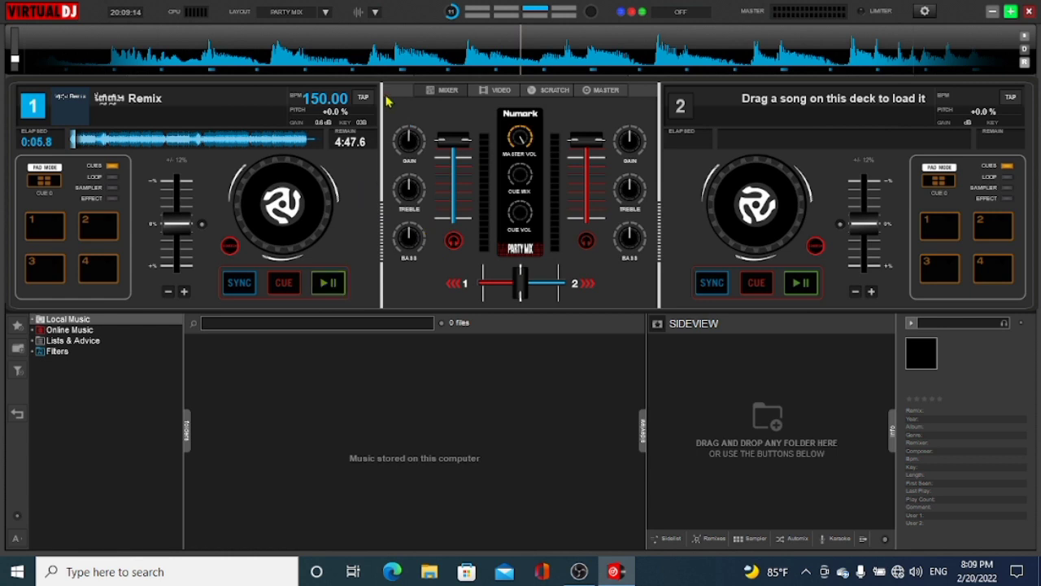
{"action": "left_click", "coordinate": [339, 99]}
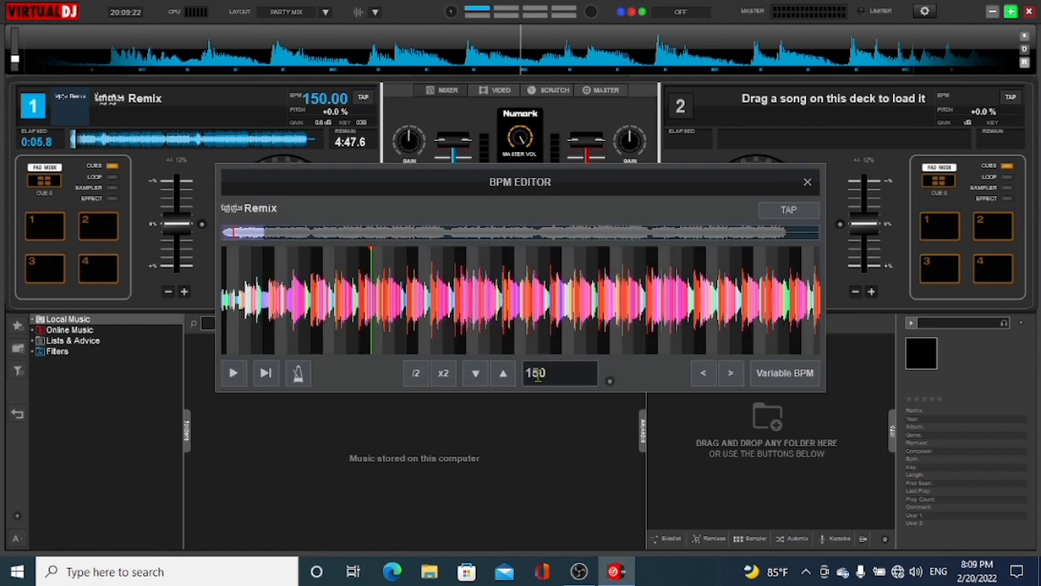
{"action": "left_click", "coordinate": [805, 184]}
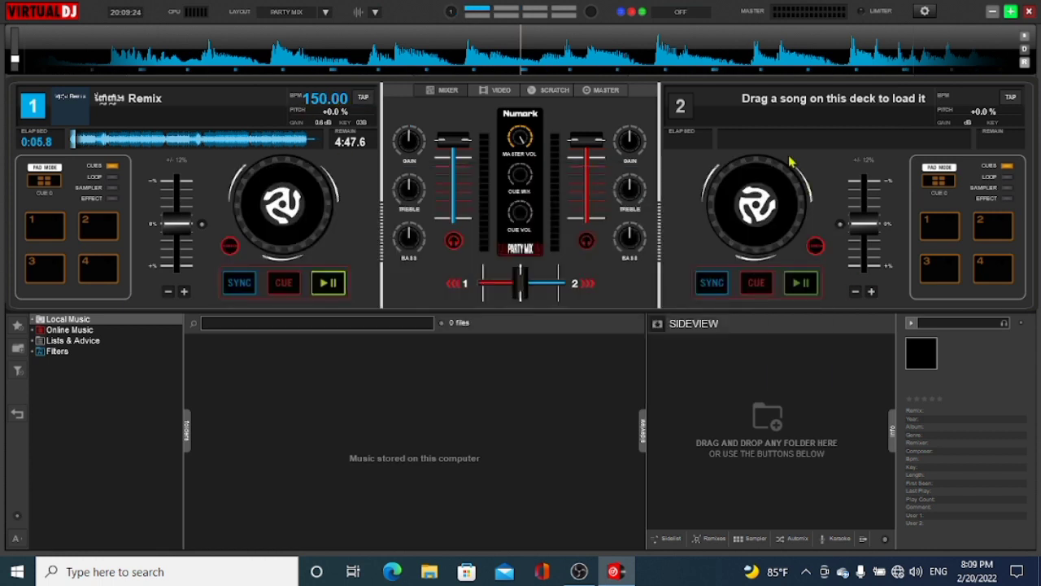
Close VirtualDJ and start FL Studio 20 from the desktop.
{"action": "left_click", "coordinate": [1029, 11]}
{"action": "right_click", "coordinate": [561, 24]}
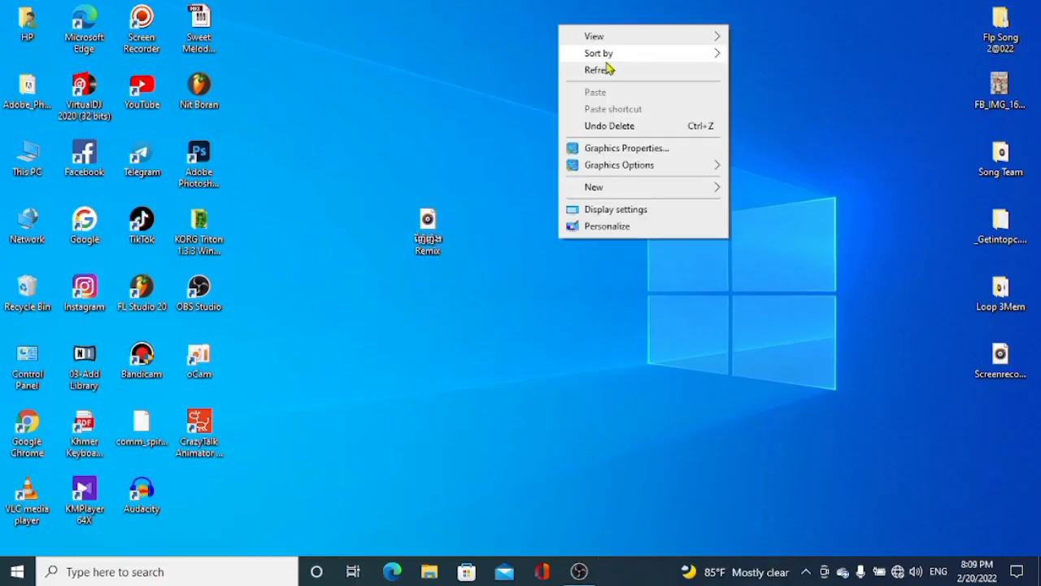
{"action": "left_click", "coordinate": [612, 69]}
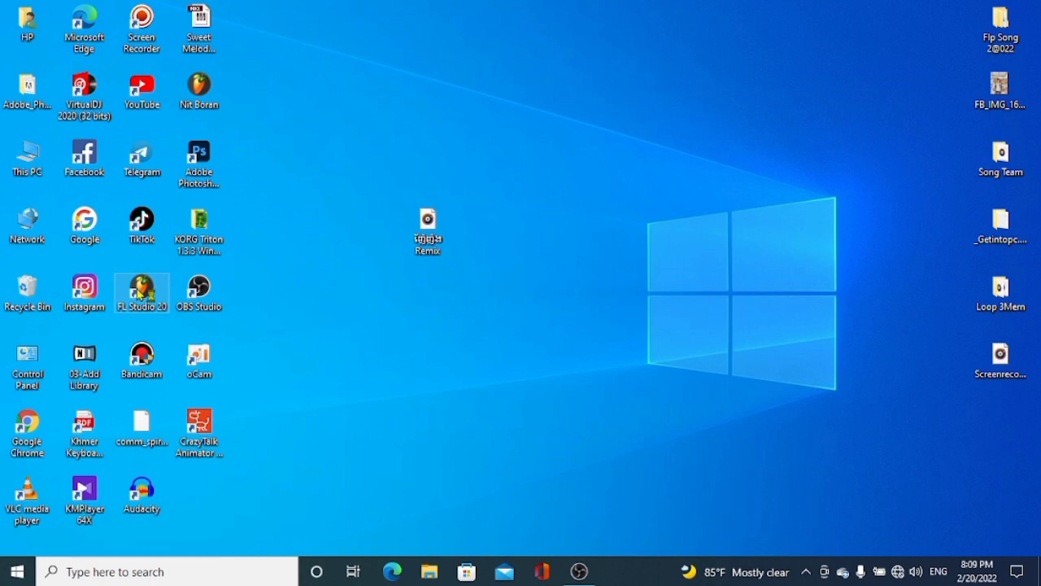
{"action": "right_click", "coordinate": [351, 89]}
{"action": "left_click", "coordinate": [384, 131]}
{"action": "right_click", "coordinate": [384, 127]}
{"action": "left_click", "coordinate": [441, 170]}
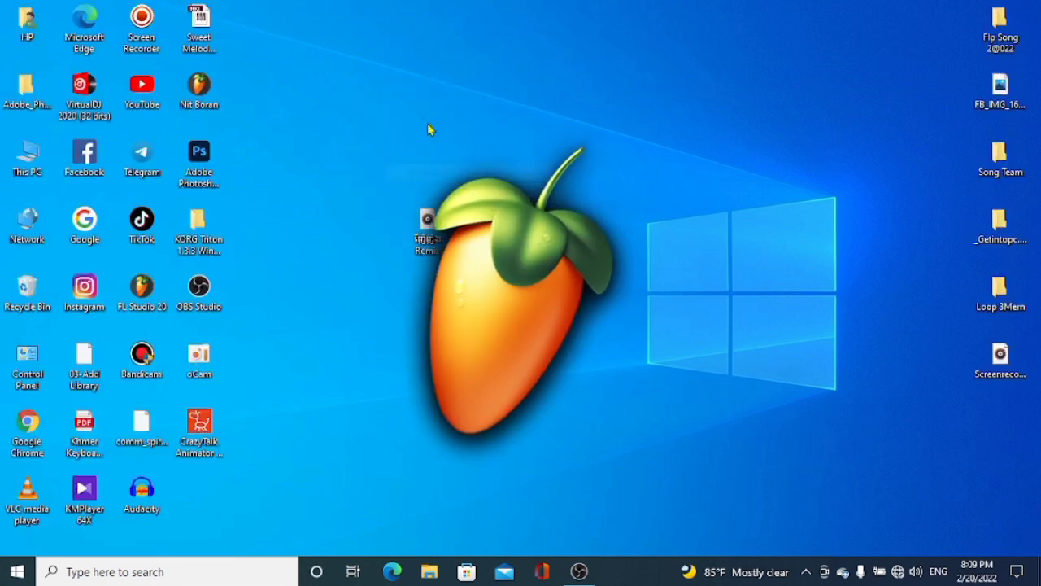
{"action": "right_click", "coordinate": [429, 127]}
{"action": "left_click", "coordinate": [468, 147]}
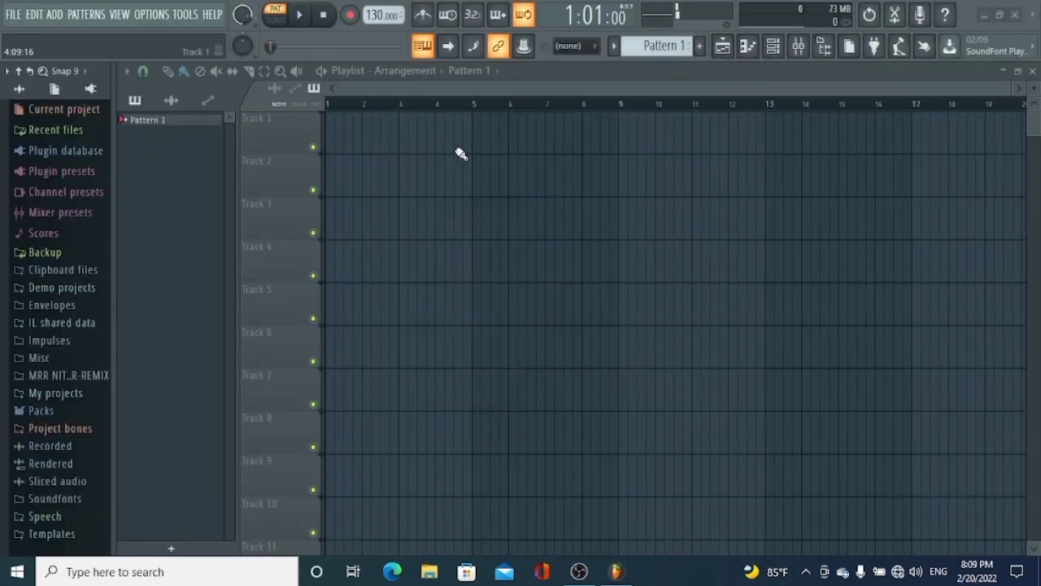
Set the project tempo to the 150 BPM preset.
{"action": "scroll", "coordinate": [387, 108], "scroll_direction": "up", "scroll_amount": 1}
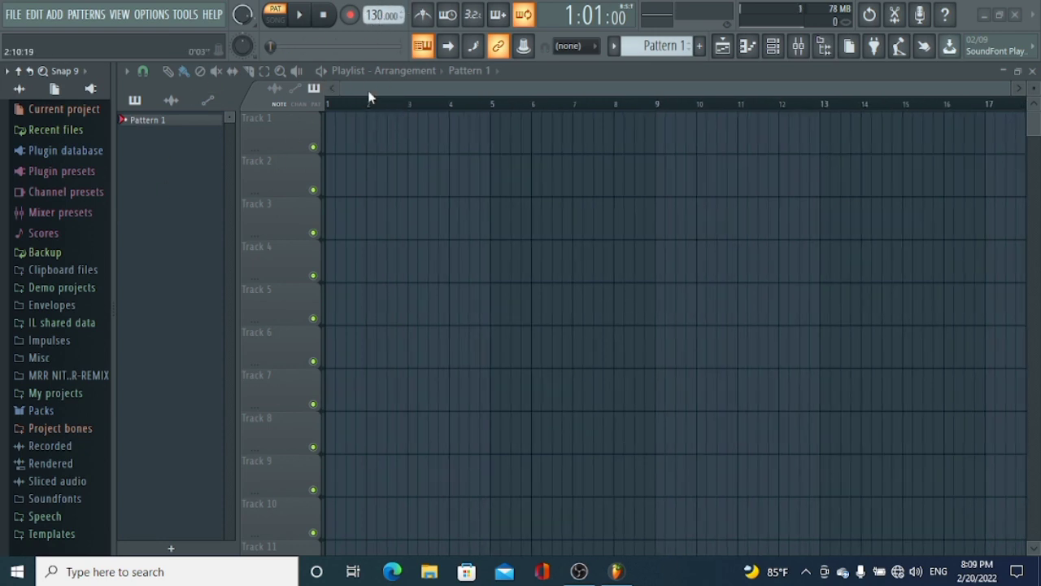
{"action": "right_click", "coordinate": [370, 15]}
{"action": "key", "text": "Escape"}
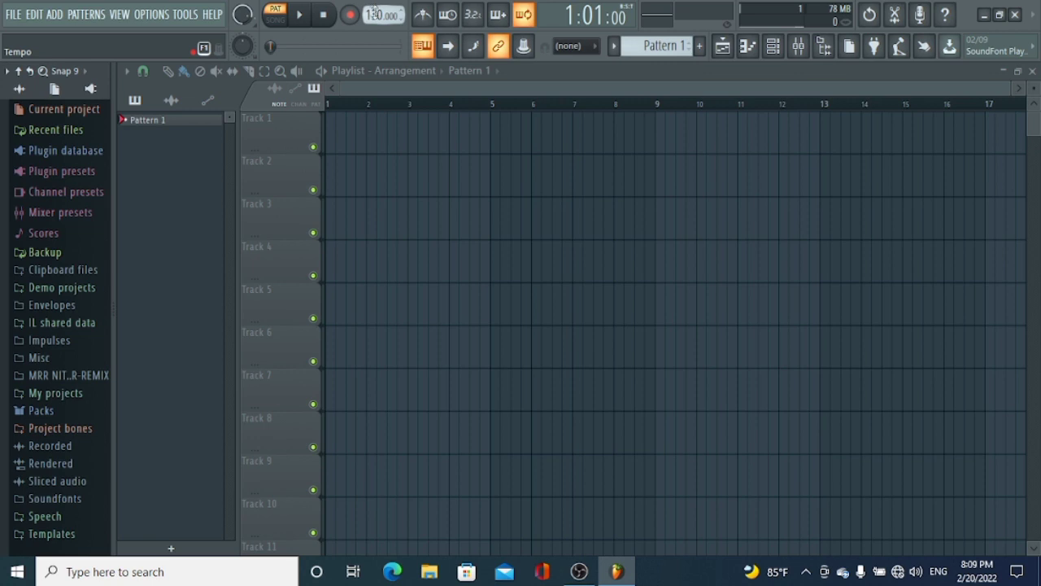
{"action": "right_click", "coordinate": [373, 12]}
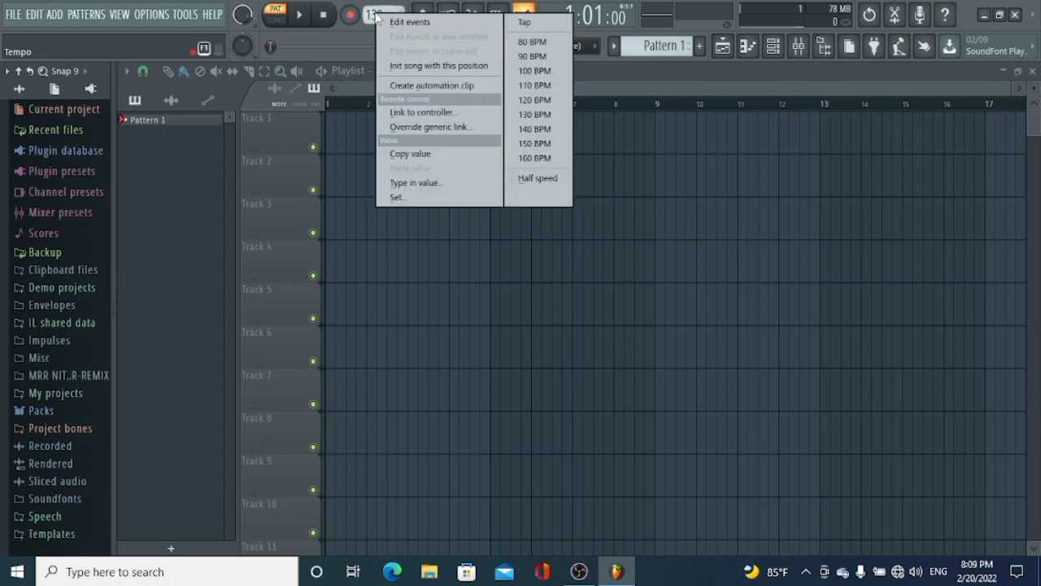
{"action": "left_click", "coordinate": [530, 144]}
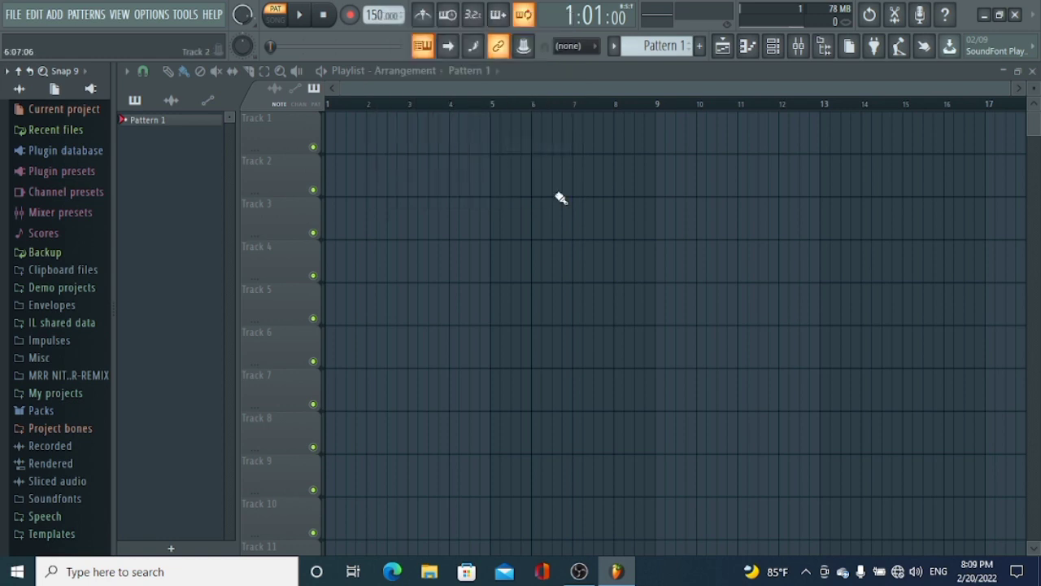
Import the Remix audio file from the desktop onto playlist Track 1 at bar 1.
{"action": "left_click", "coordinate": [612, 572]}
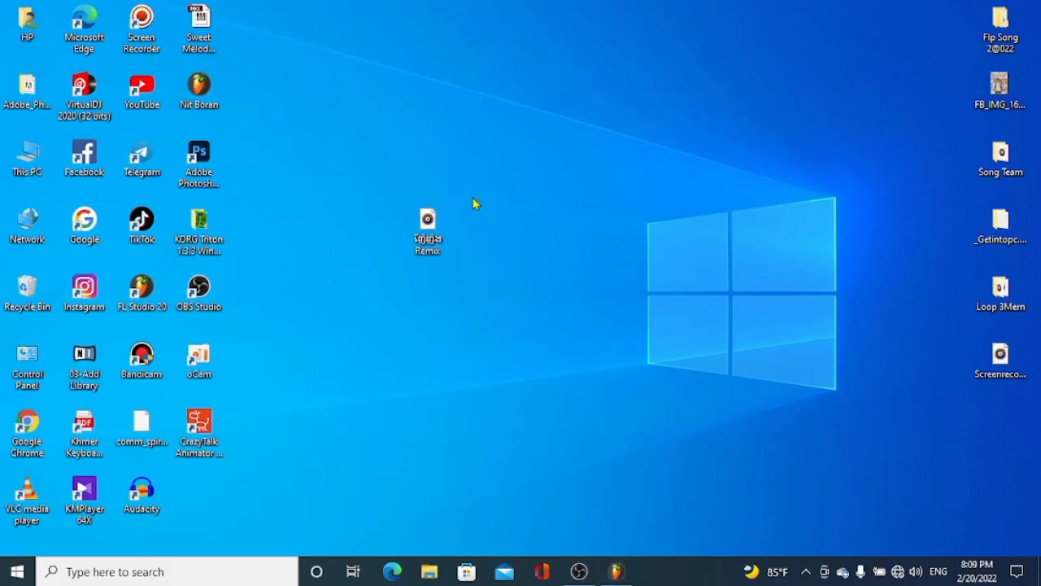
{"action": "left_click_drag", "start_coordinate": [428, 225], "coordinate": [330, 128]}
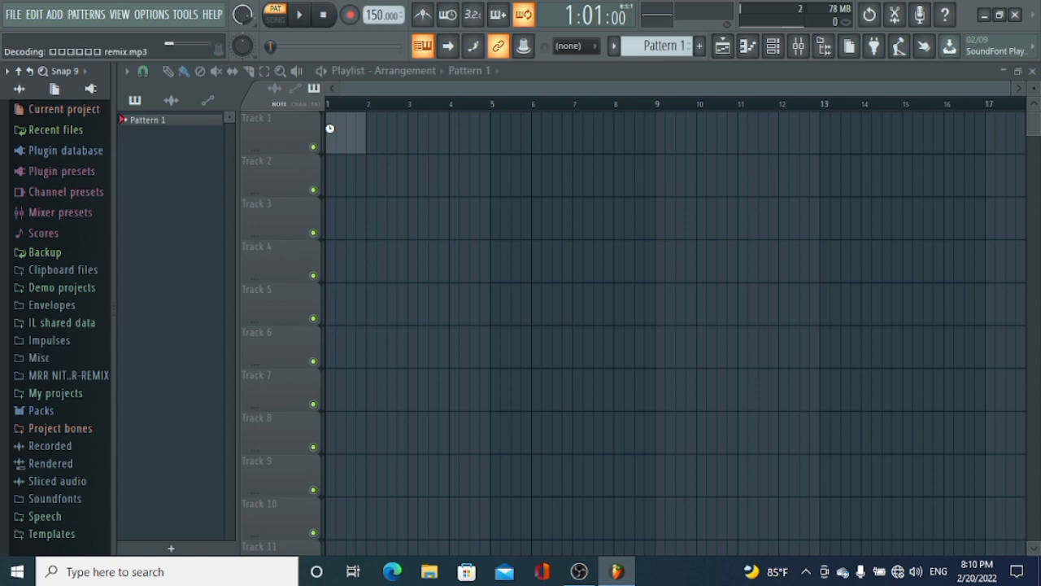
{"action": "scroll", "coordinate": [350, 106], "scroll_direction": "up", "scroll_amount": 4}
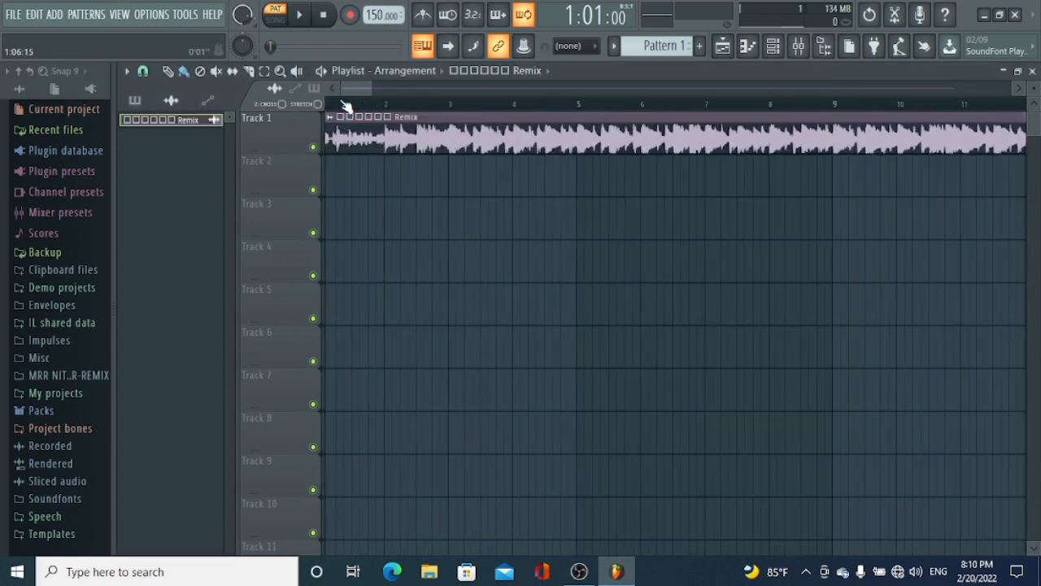
Slip the audio inside the Track 1 Remix clip so that the beat starts exactly on the bar 5 line.
{"action": "scroll", "coordinate": [350, 106], "scroll_direction": "up", "scroll_amount": 3}
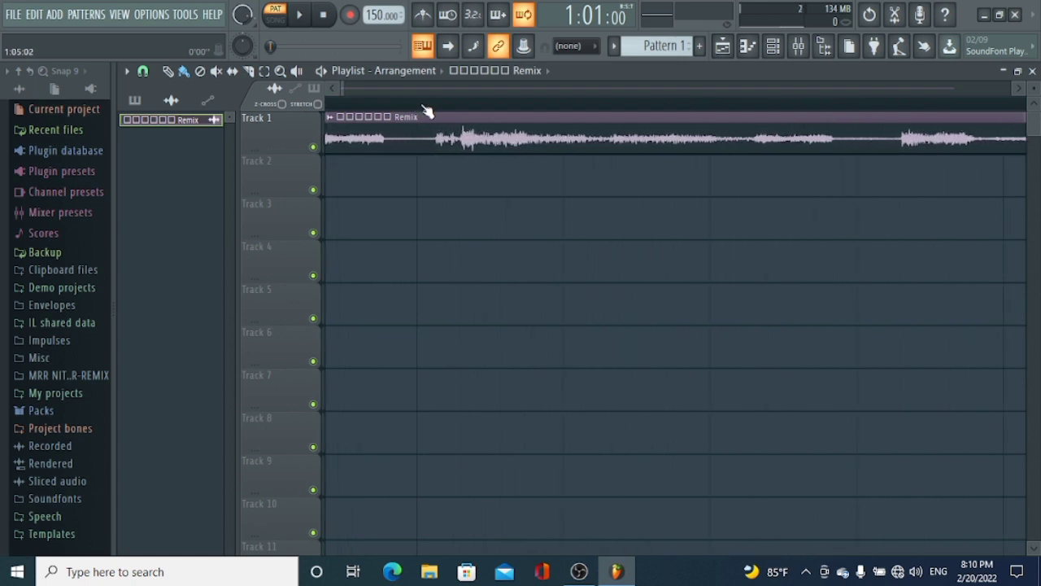
{"action": "scroll", "coordinate": [413, 98], "scroll_direction": "up", "scroll_amount": 3}
{"action": "scroll", "coordinate": [413, 97], "scroll_direction": "up", "scroll_amount": 2}
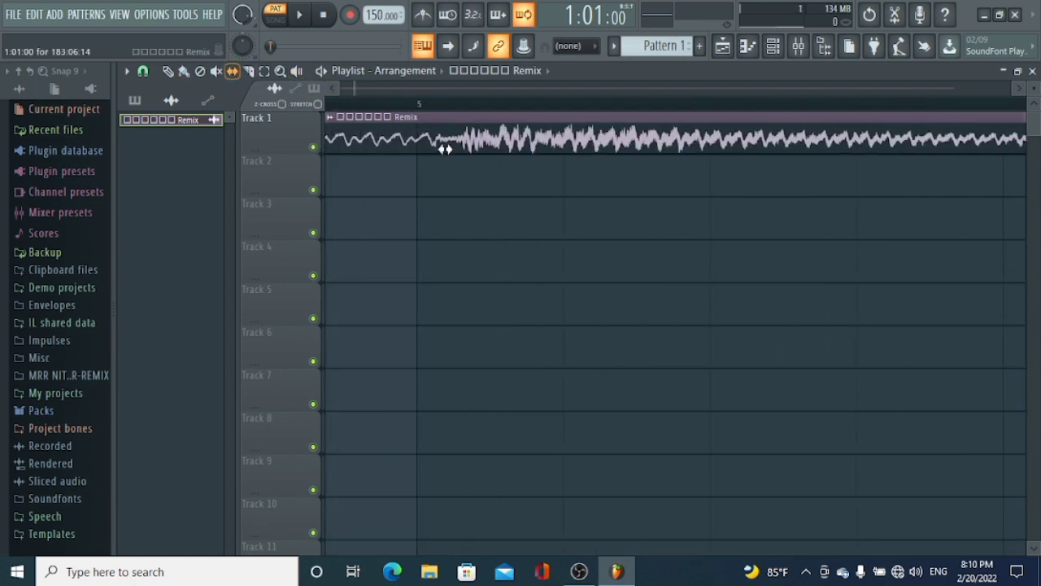
{"action": "left_click_drag", "start_coordinate": [442, 146], "coordinate": [484, 138]}
{"action": "scroll", "coordinate": [446, 112], "scroll_direction": "down", "scroll_amount": 3}
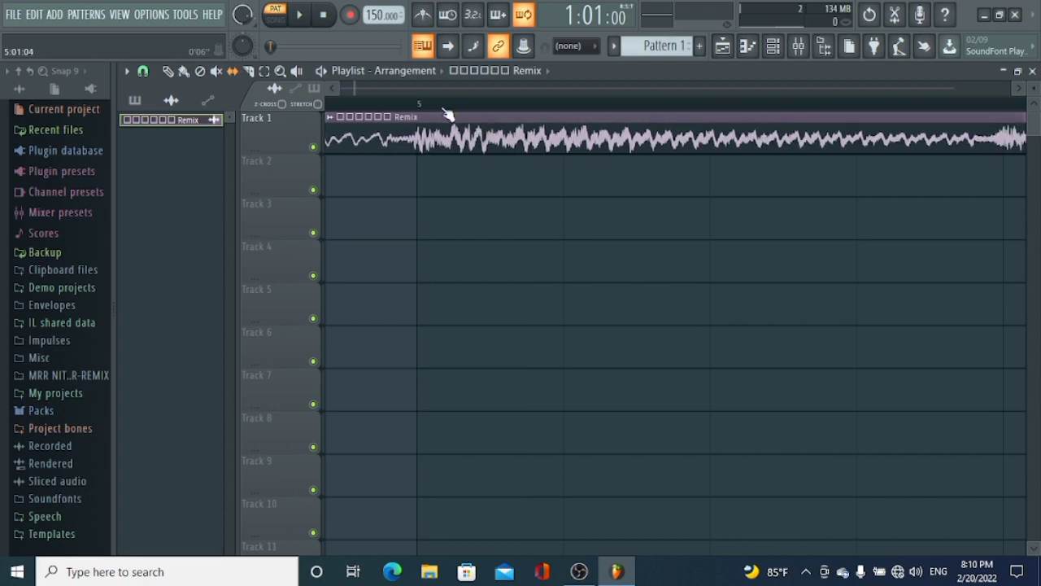
Play the arrangement in Song mode from bar 1 and again from bar 3 to check the beat alignment.
{"action": "left_click_drag", "start_coordinate": [440, 108], "coordinate": [118, 172]}
{"action": "scroll", "coordinate": [391, 100], "scroll_direction": "down", "scroll_amount": 4}
{"action": "left_click_drag", "start_coordinate": [390, 104], "coordinate": [158, 151]}
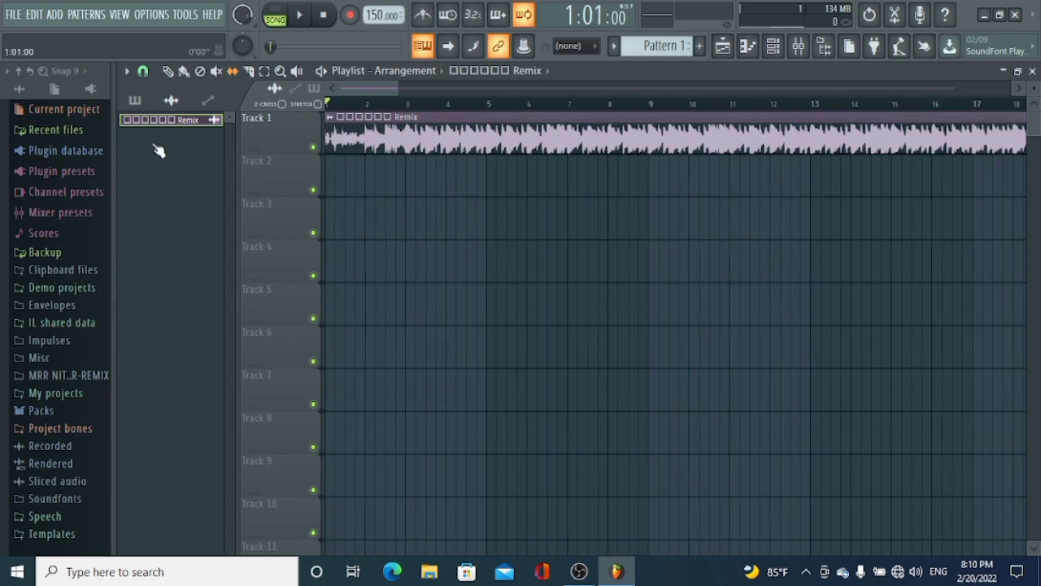
{"action": "key", "text": "space"}
{"action": "scroll", "coordinate": [356, 111], "scroll_direction": "up", "scroll_amount": 4}
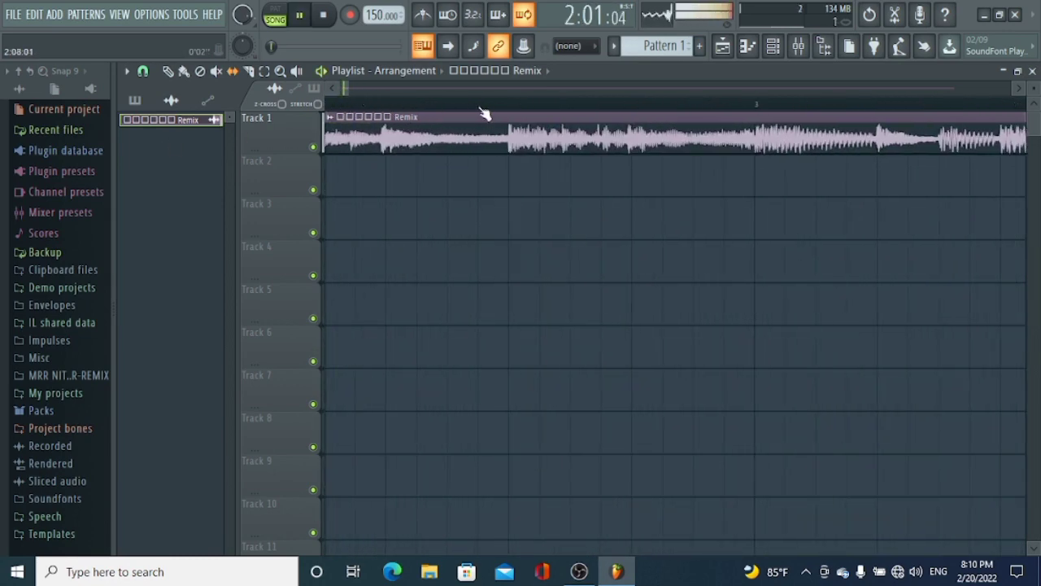
{"action": "scroll", "coordinate": [480, 110], "scroll_direction": "up", "scroll_amount": 4}
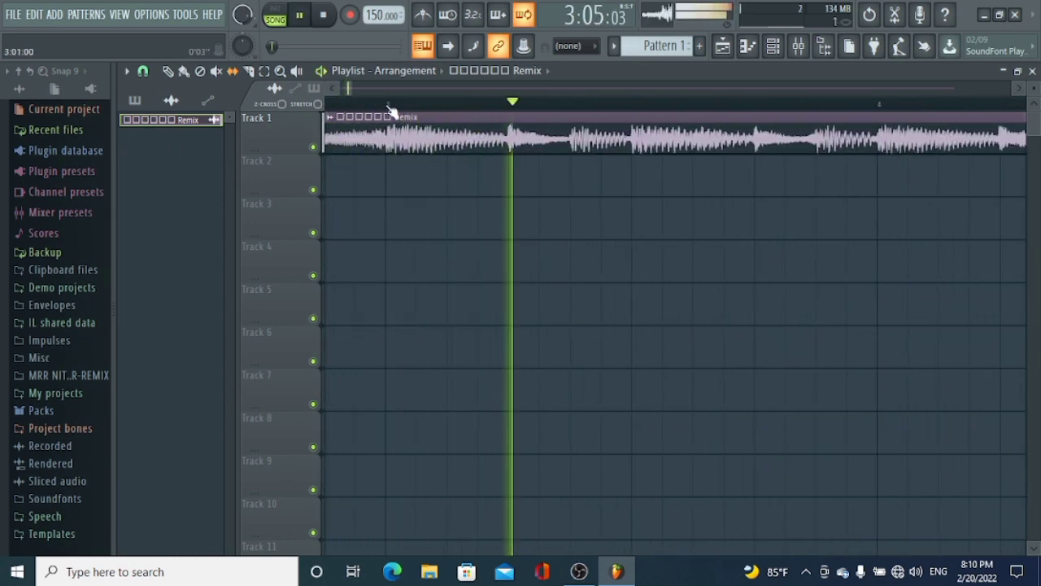
{"action": "left_click", "coordinate": [387, 104]}
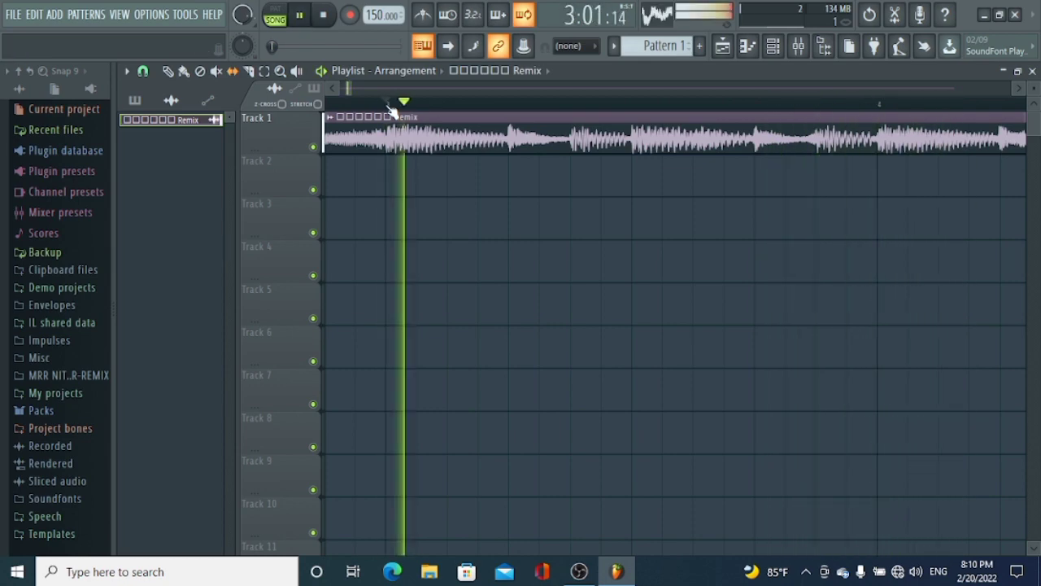
{"action": "scroll", "coordinate": [395, 104], "scroll_direction": "down", "scroll_amount": 4}
{"action": "key", "text": "space"}
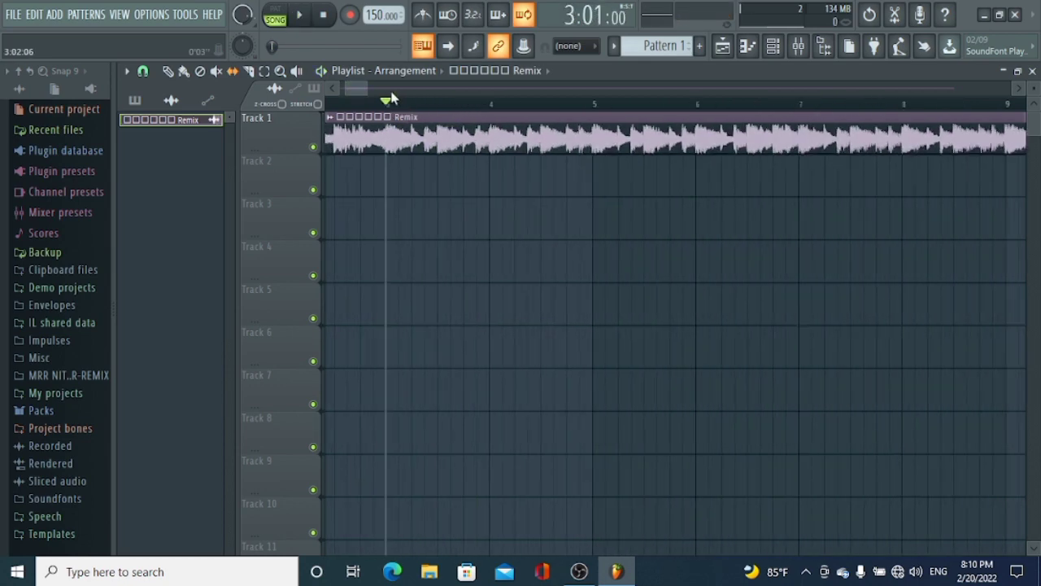
{"action": "scroll", "coordinate": [390, 94], "scroll_direction": "left", "scroll_amount": 2}
{"action": "scroll", "coordinate": [342, 109], "scroll_direction": "up", "scroll_amount": 4}
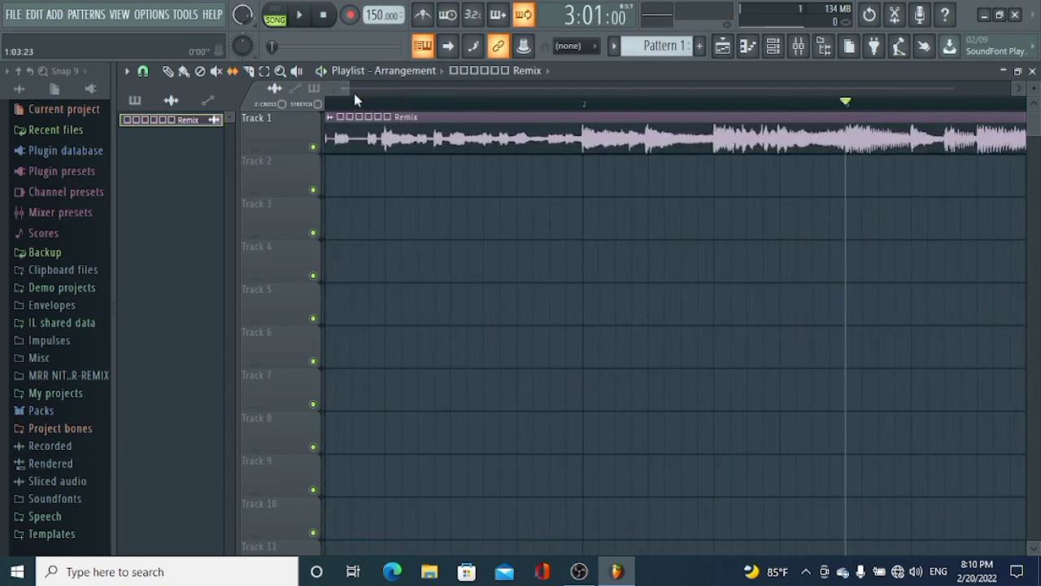
{"action": "scroll", "coordinate": [345, 108], "scroll_direction": "down", "scroll_amount": 8}
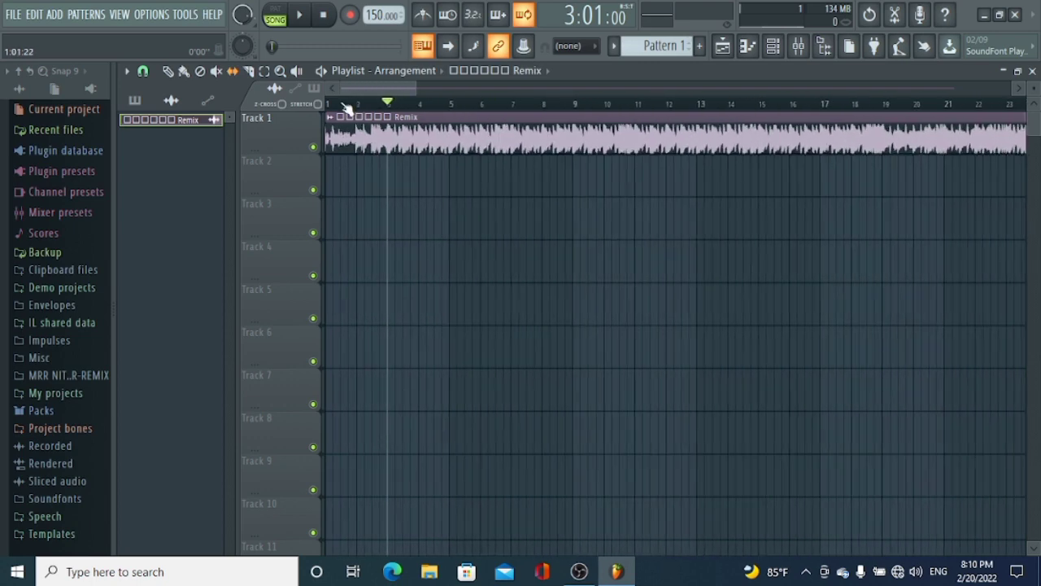
{"action": "scroll", "coordinate": [348, 106], "scroll_direction": "down", "scroll_amount": 4}
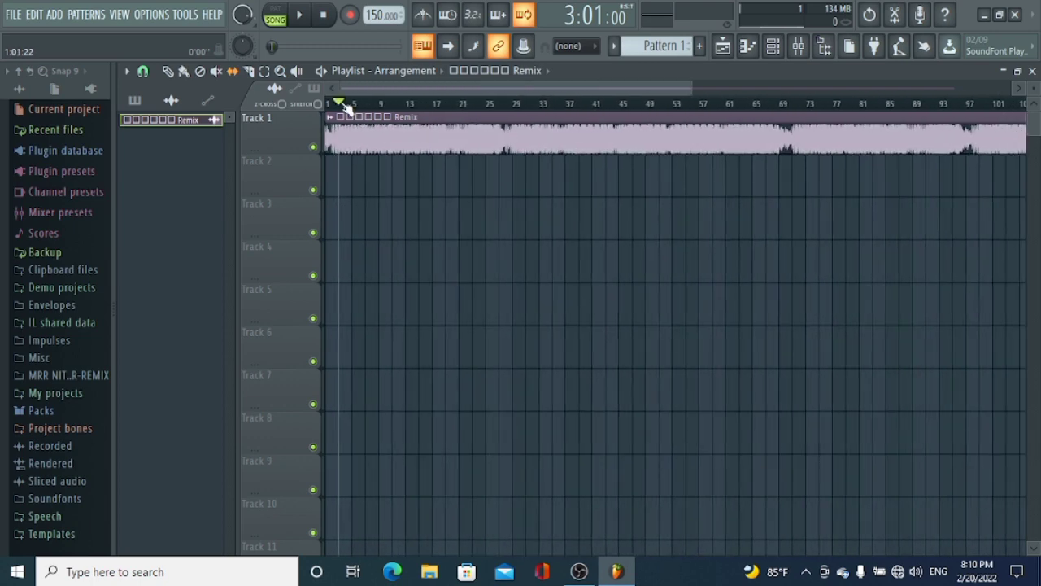
{"action": "scroll", "coordinate": [348, 106], "scroll_direction": "up", "scroll_amount": 4}
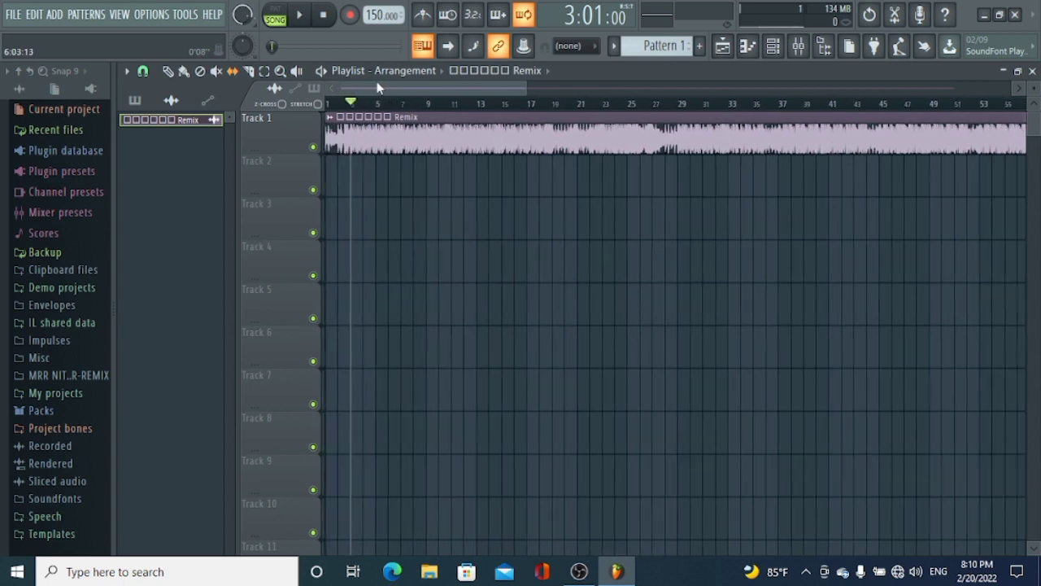
{"action": "right_click", "coordinate": [376, 13]}
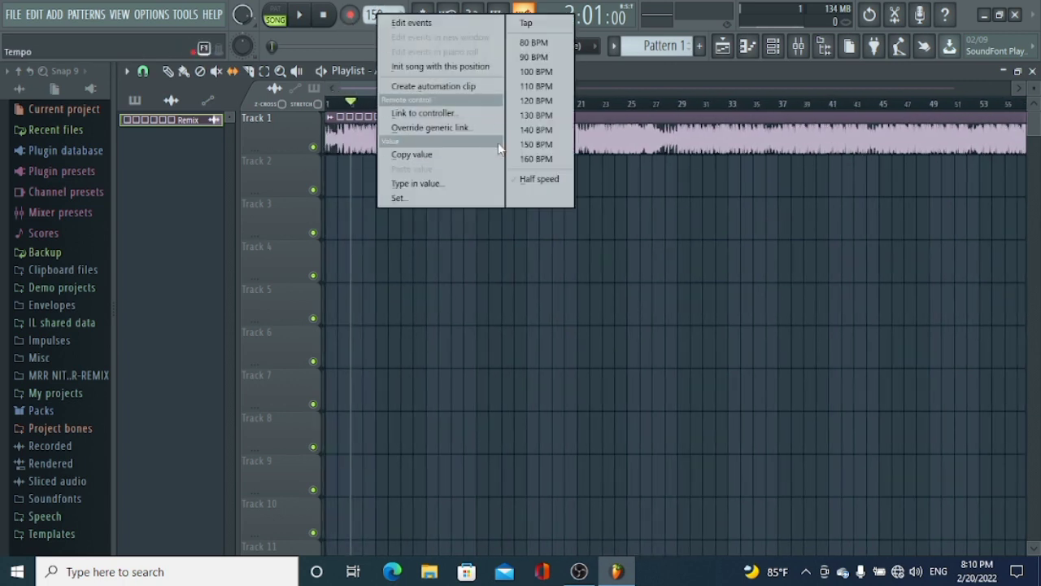
{"action": "left_click", "coordinate": [343, 51]}
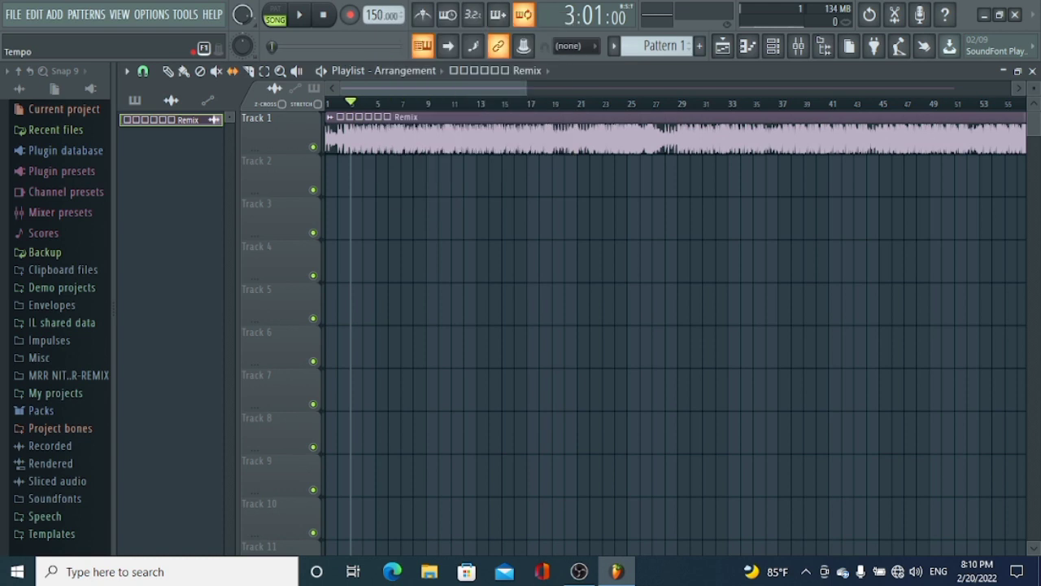
{"action": "right_click", "coordinate": [378, 17]}
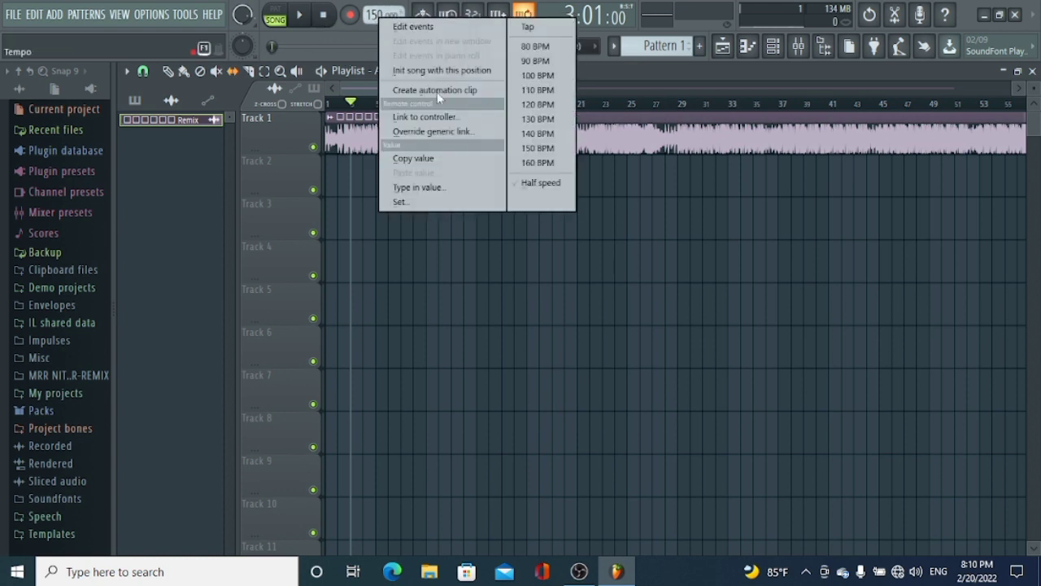
{"action": "left_click", "coordinate": [334, 52]}
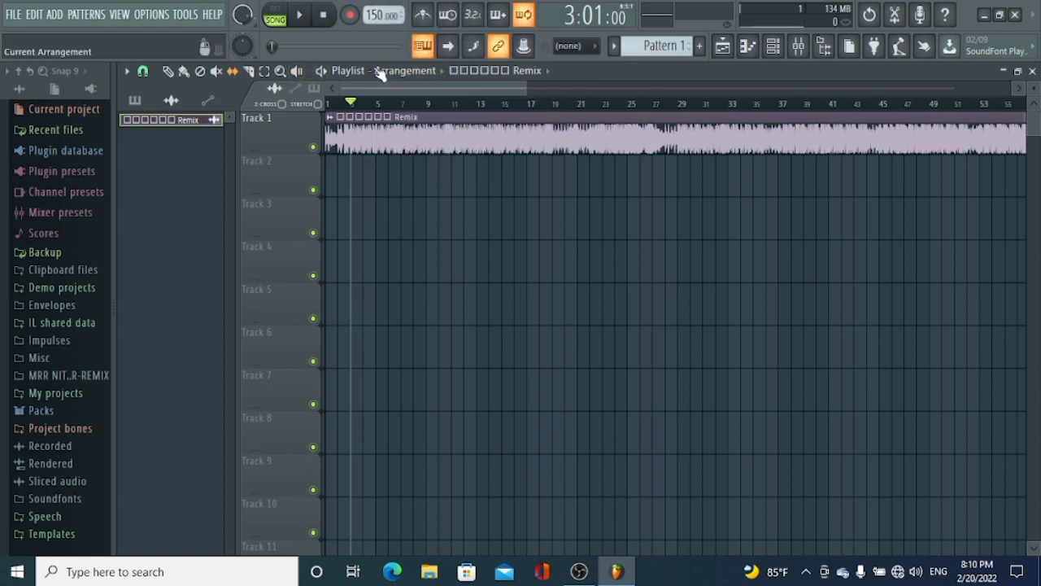
{"action": "scroll", "coordinate": [371, 106], "scroll_direction": "up", "scroll_amount": 5}
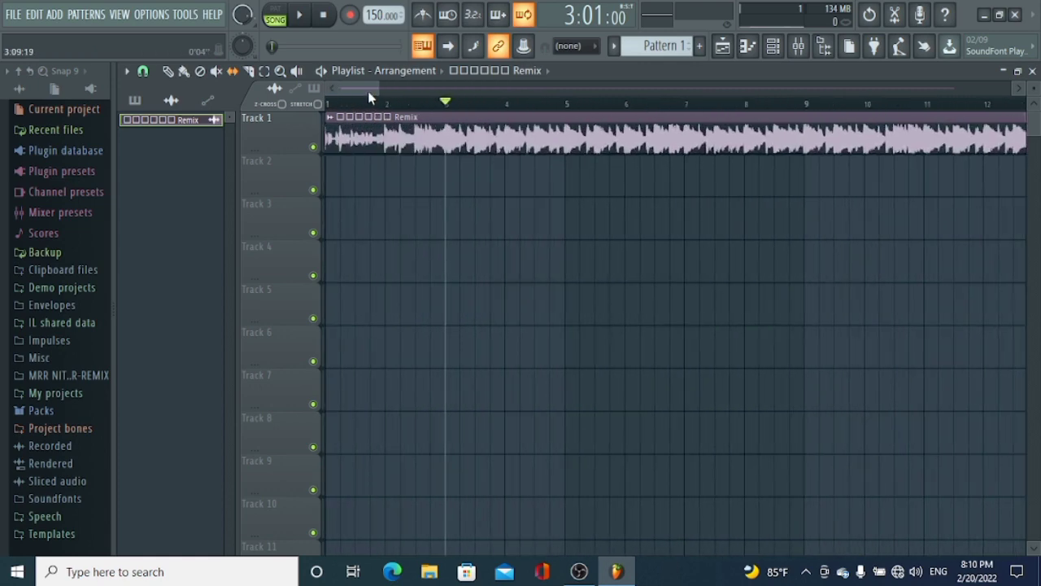
Play the Remix clip from the middle of bar 1 and again from bar 3 to locate where the beat starts.
{"action": "left_click_drag", "start_coordinate": [377, 106], "coordinate": [330, 113]}
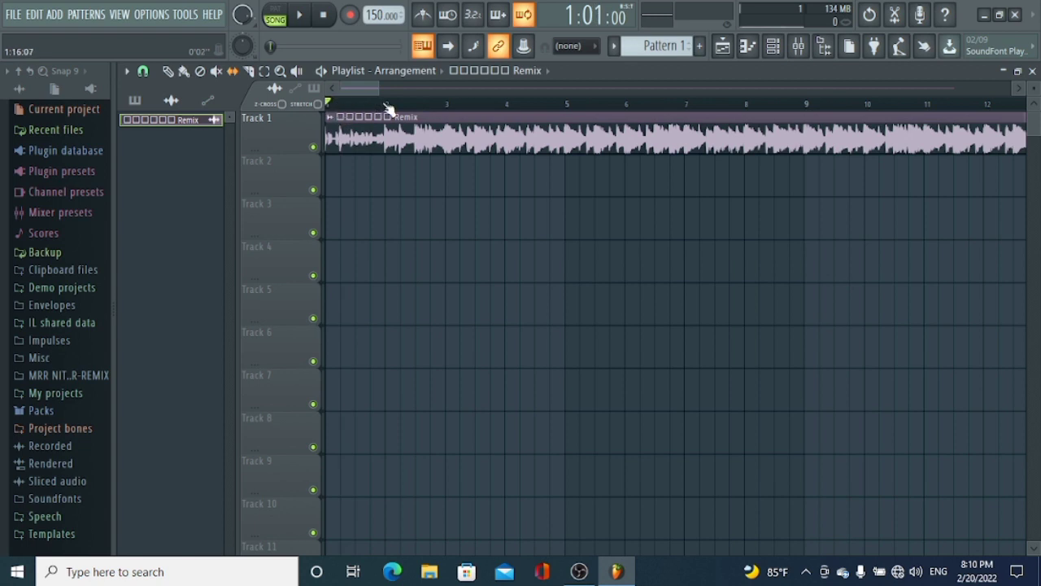
{"action": "left_click", "coordinate": [364, 105]}
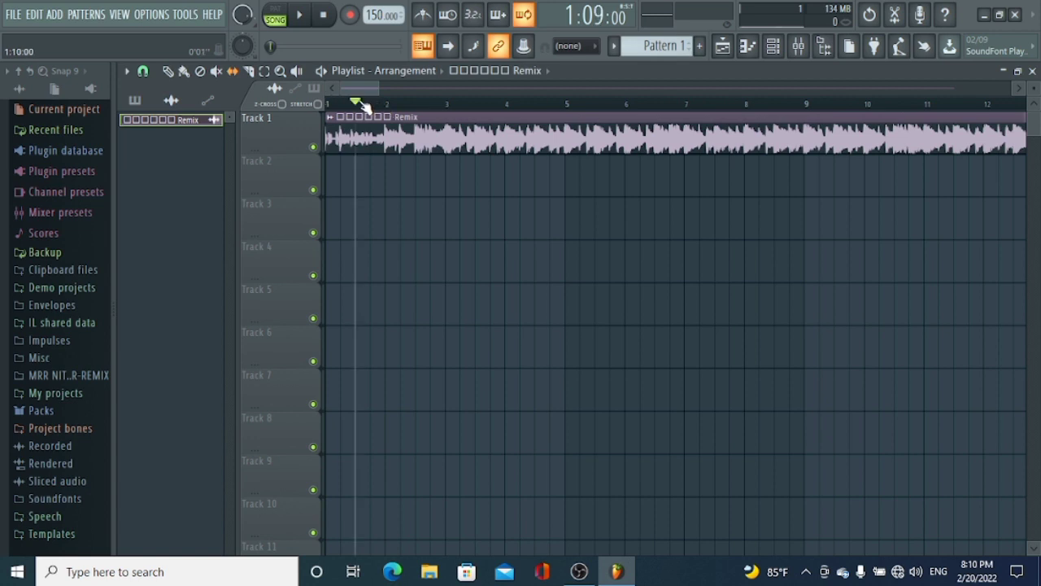
{"action": "key", "text": "space"}
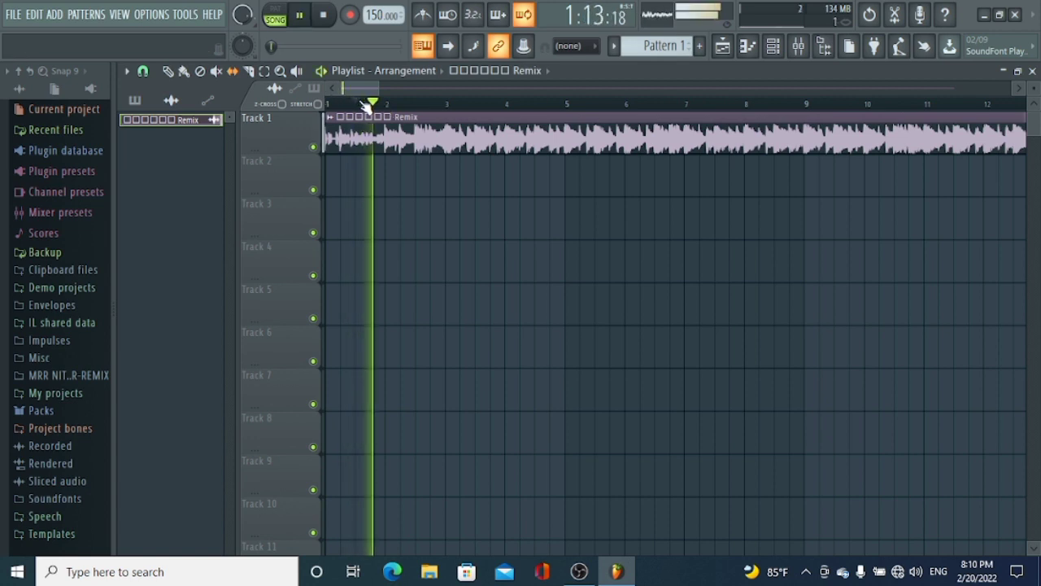
{"action": "key", "text": "space"}
{"action": "left_click", "coordinate": [448, 106]}
{"action": "key", "text": "space"}
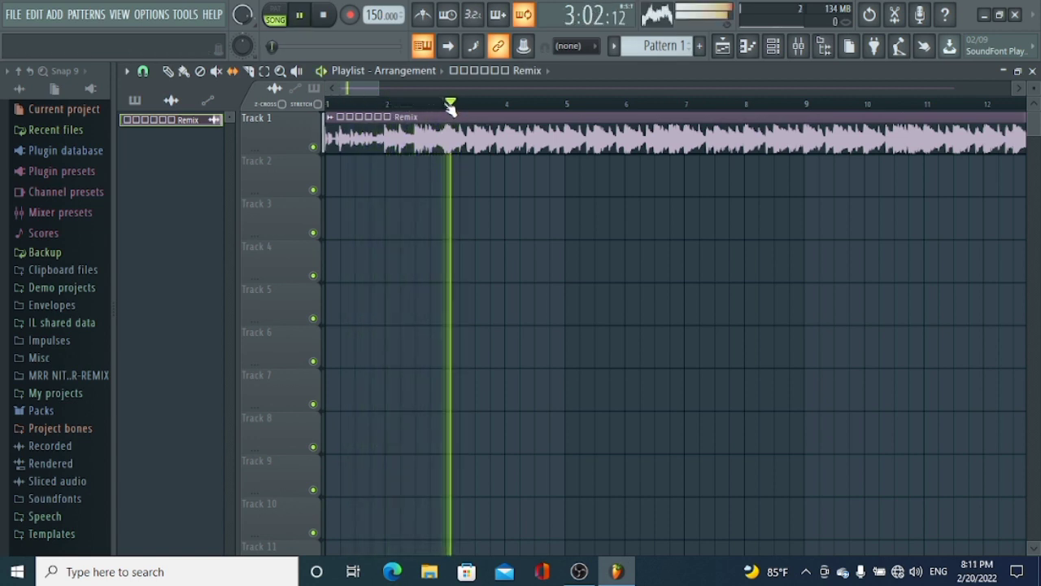
{"action": "key", "text": "space"}
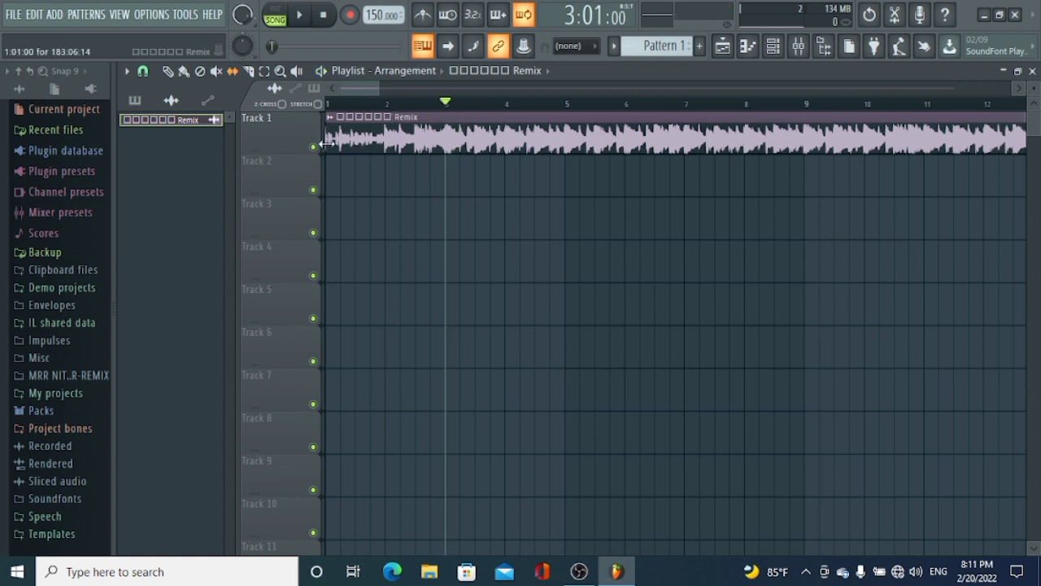
Trim the intro before bar 3 off the Remix clip, move the clip back to bar 1 and return the playhead there.
{"action": "left_click", "coordinate": [168, 71]}
{"action": "mouse_move", "coordinate": [327, 137]}
{"action": "left_mouse_down"}
{"action": "mouse_move", "coordinate": [260, 150]}
{"action": "mouse_move", "coordinate": [447, 147]}
{"action": "mouse_move", "coordinate": [326, 146]}
{"action": "left_mouse_up"}
{"action": "left_click", "coordinate": [342, 106]}
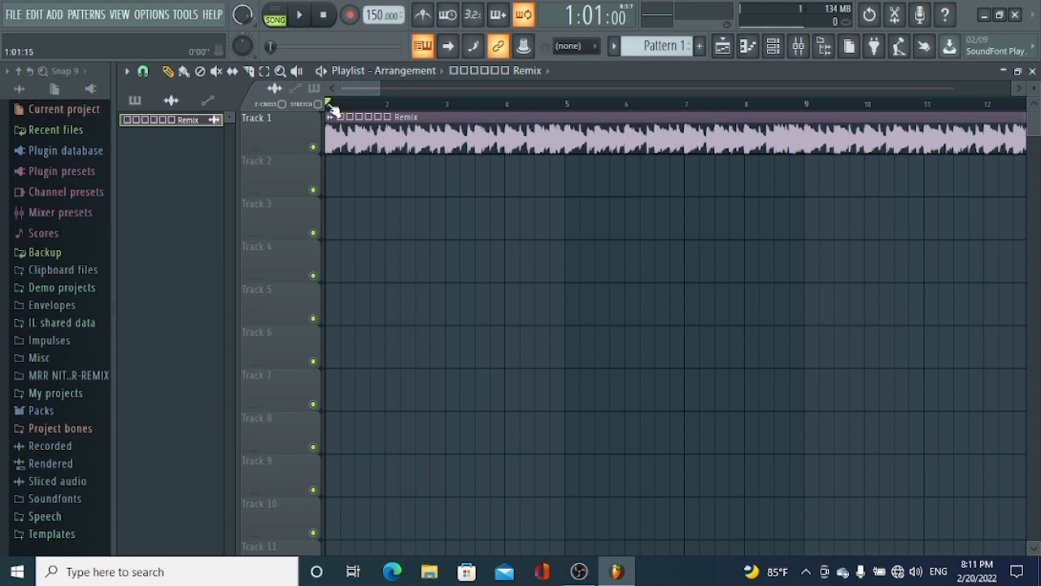
Make a four-bar time selection in the playlist from bar 1 to the bar 5 line.
{"action": "left_click_drag", "start_coordinate": [329, 104], "coordinate": [306, 139]}
{"action": "scroll", "coordinate": [569, 107], "scroll_direction": "down", "scroll_amount": 1}
{"action": "left_click_drag", "start_coordinate": [330, 105], "coordinate": [524, 109]}
{"action": "left_click", "coordinate": [499, 215]}
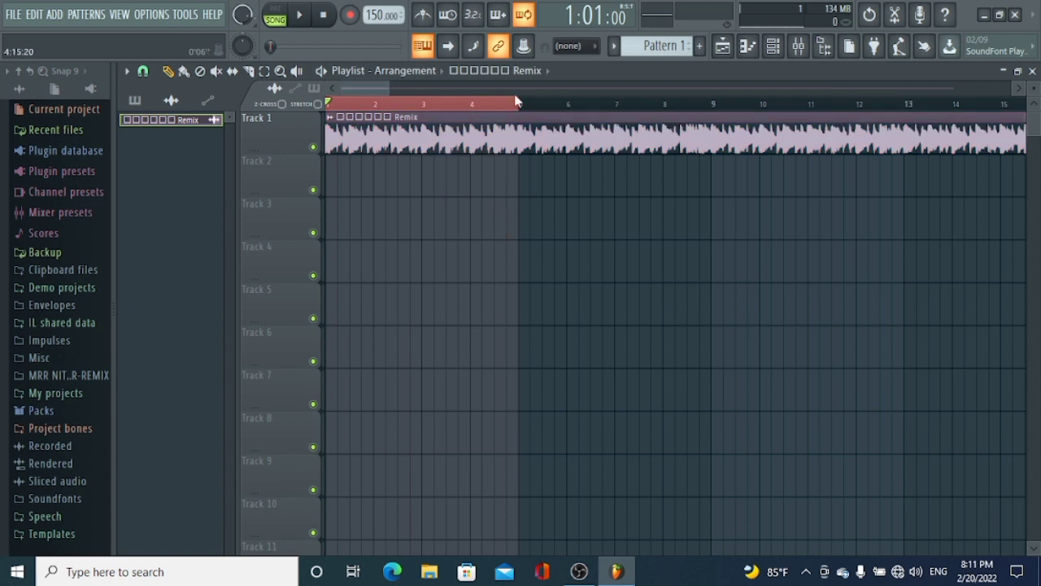
Slice the Remix clip at the bar 5 line and delete the part after it.
{"action": "left_click", "coordinate": [250, 70]}
{"action": "left_click", "coordinate": [524, 115]}
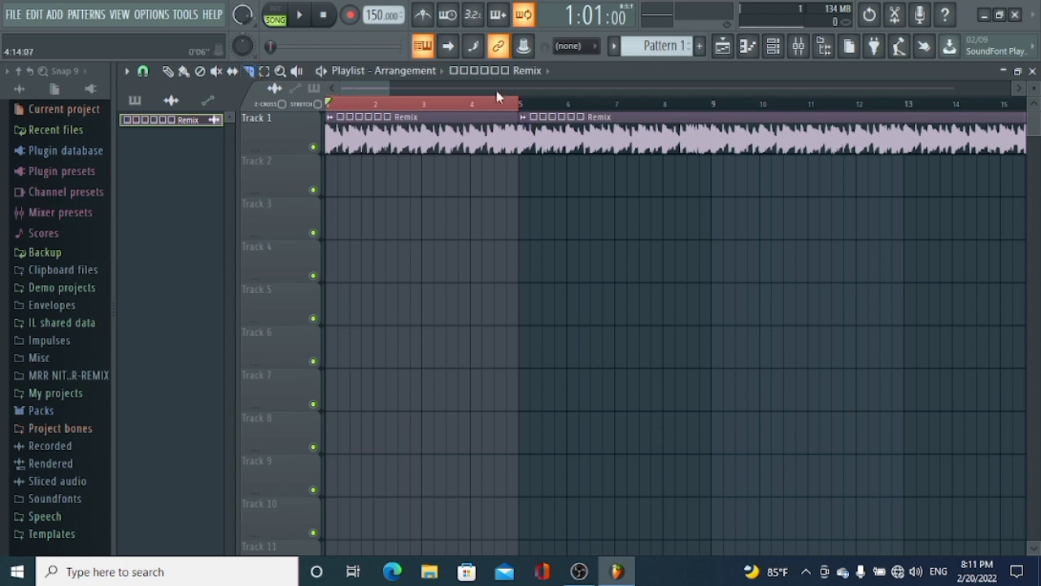
{"action": "left_click", "coordinate": [168, 72]}
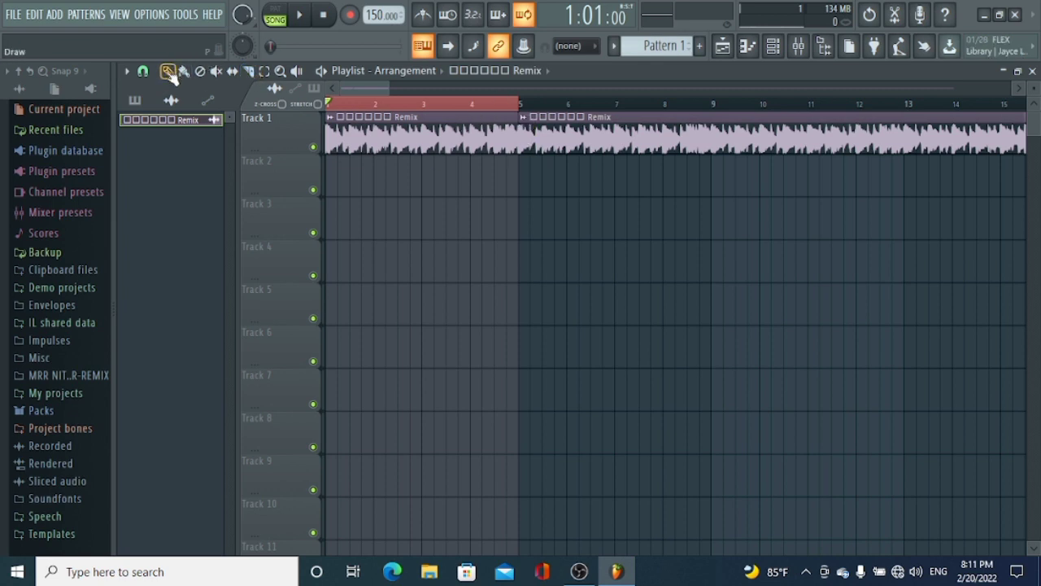
{"action": "right_click", "coordinate": [575, 132]}
Set the project tempo to the 130 BPM preset.
{"action": "scroll", "coordinate": [532, 107], "scroll_direction": "down", "scroll_amount": 3}
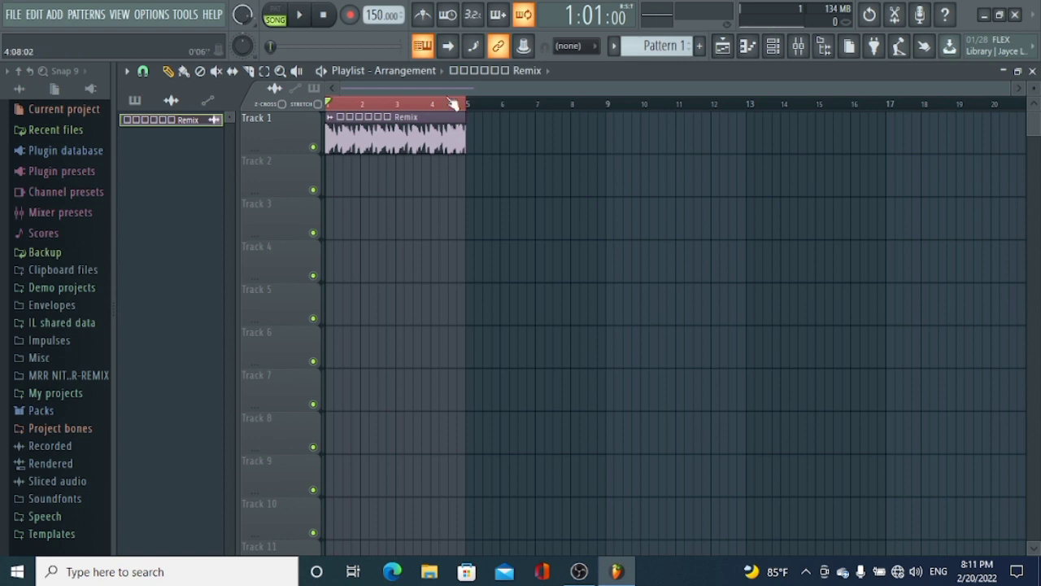
{"action": "right_click", "coordinate": [378, 18]}
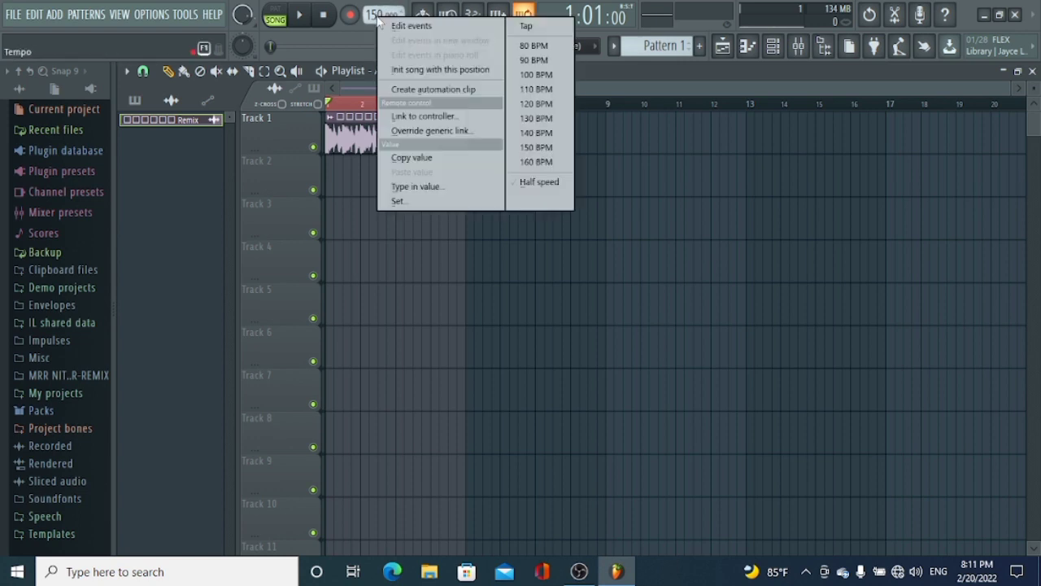
{"action": "left_click", "coordinate": [538, 119]}
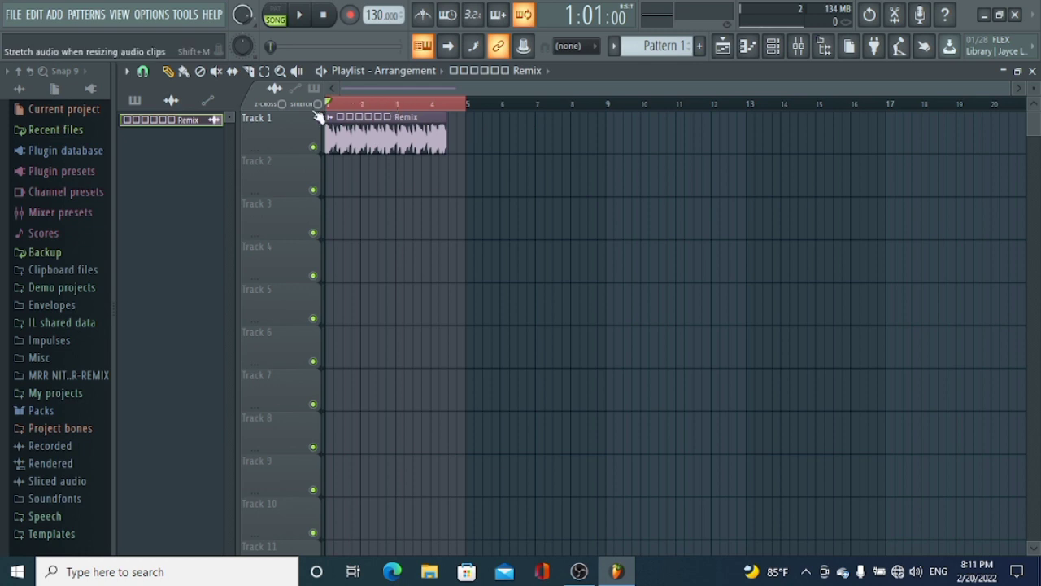
Compare the Remix clip's length on Track 1 with the four-bar selection at the new tempo.
{"action": "scroll", "coordinate": [413, 114], "scroll_direction": "up", "scroll_amount": 5}
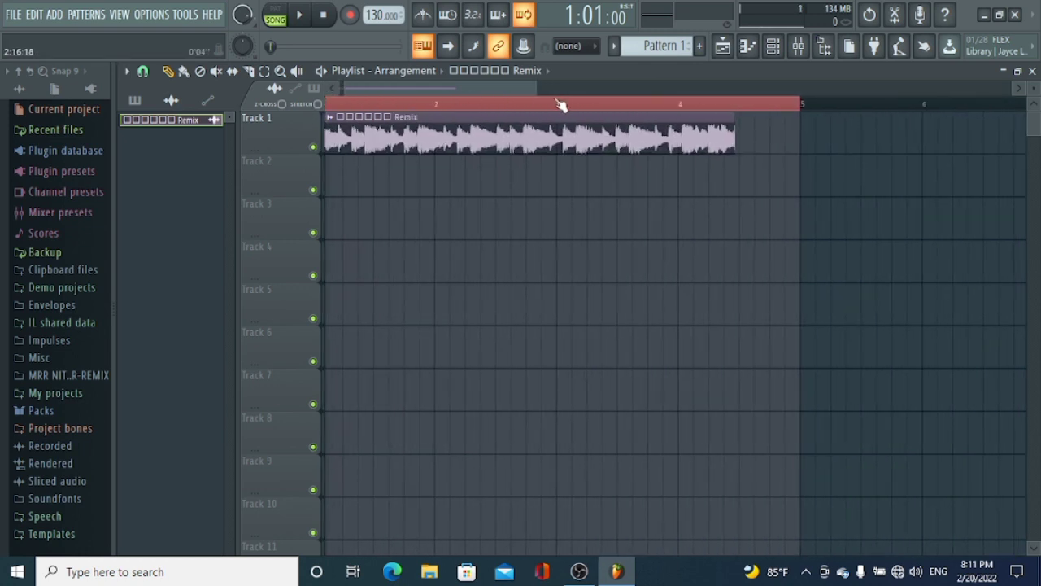
{"action": "scroll", "coordinate": [561, 106], "scroll_direction": "up", "scroll_amount": 4}
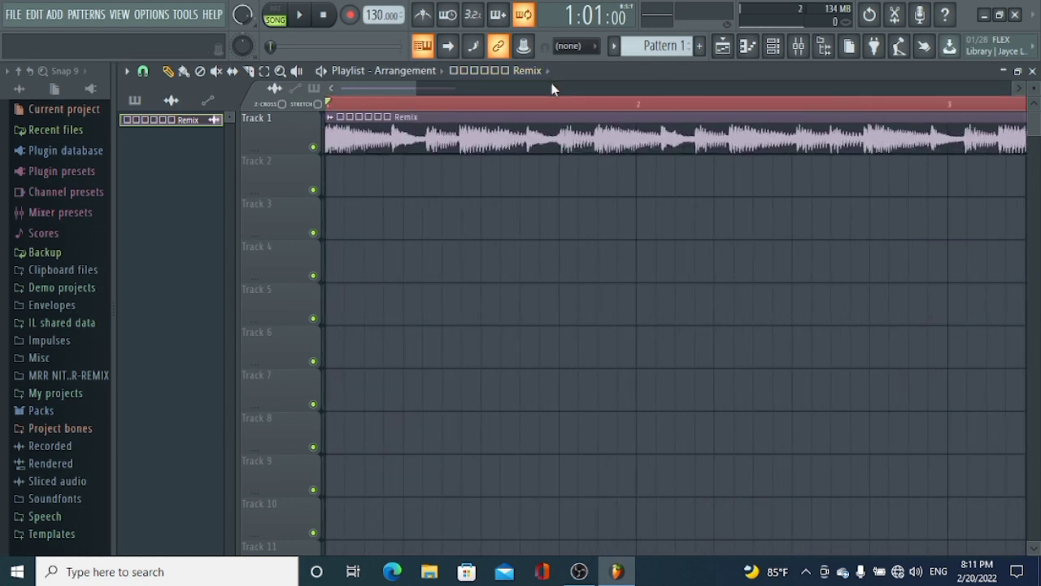
{"action": "scroll", "coordinate": [546, 106], "scroll_direction": "down", "scroll_amount": 6}
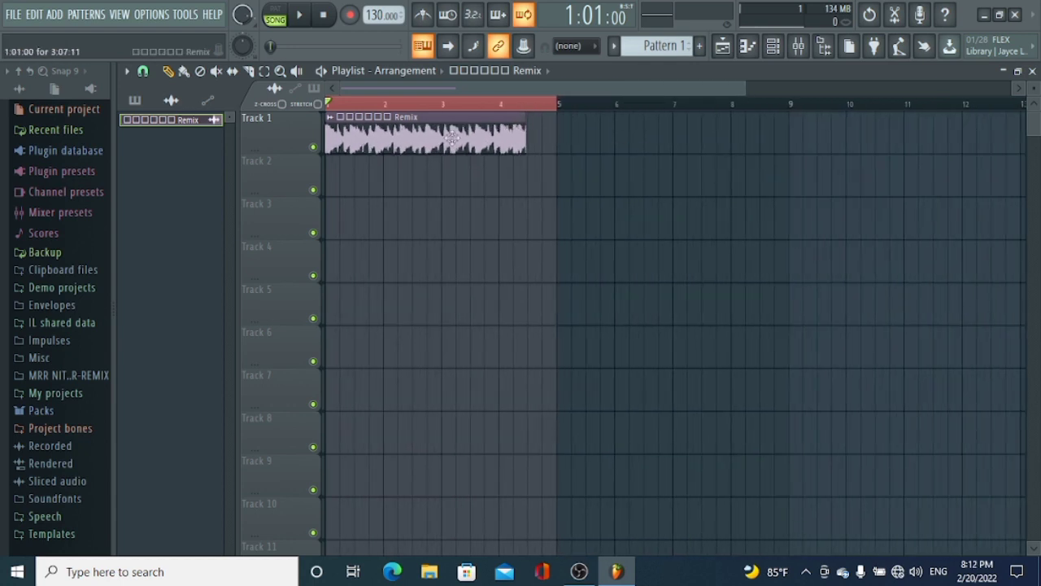
{"action": "scroll", "coordinate": [346, 104], "scroll_direction": "down", "scroll_amount": 2}
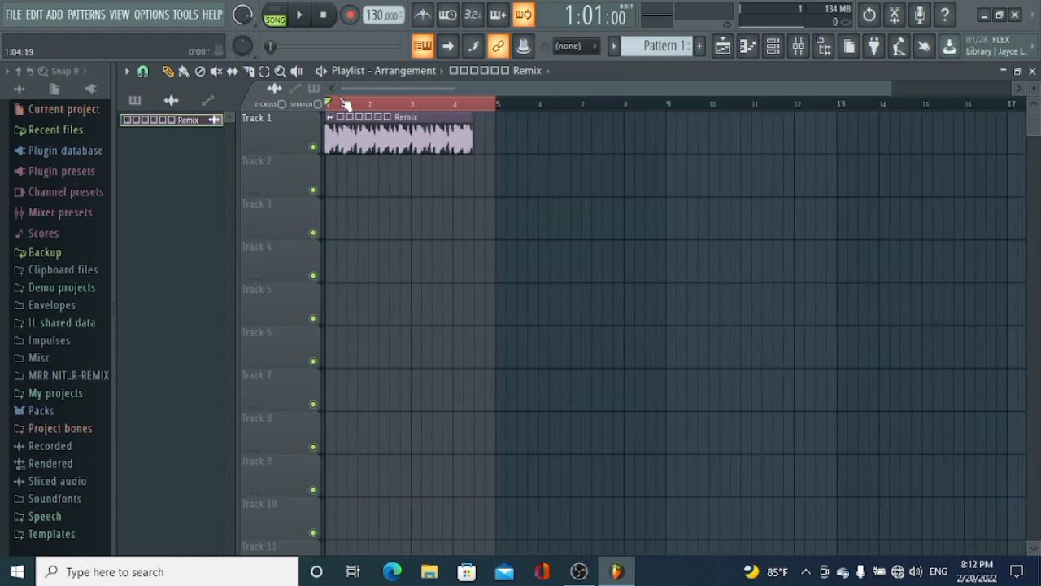
{"action": "scroll", "coordinate": [341, 105], "scroll_direction": "up", "scroll_amount": 5}
{"action": "scroll", "coordinate": [358, 105], "scroll_direction": "down", "scroll_amount": 4}
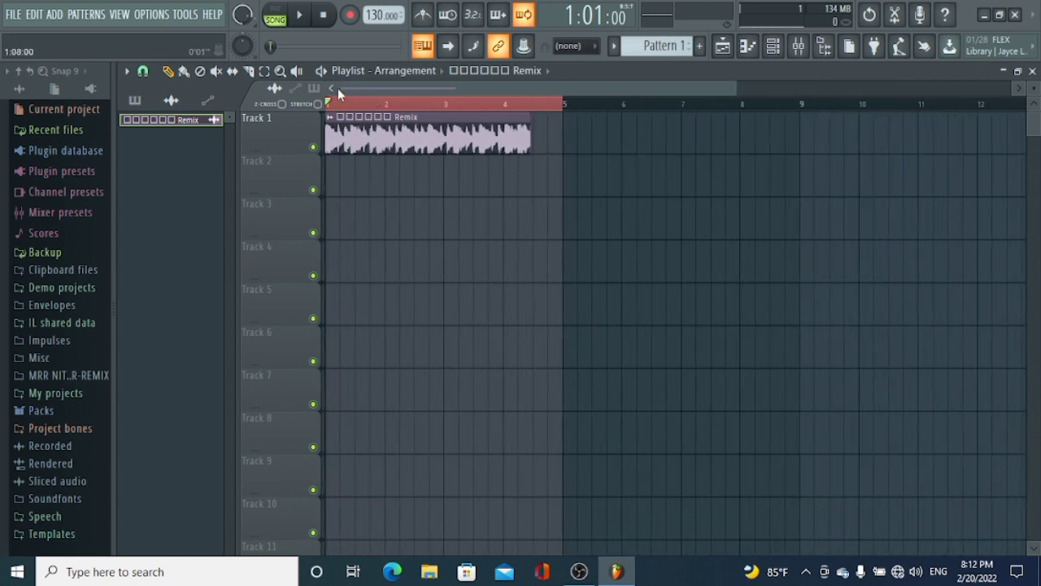
{"action": "scroll", "coordinate": [342, 94], "scroll_direction": "up", "scroll_amount": 2}
{"action": "scroll", "coordinate": [340, 98], "scroll_direction": "down", "scroll_amount": 1}
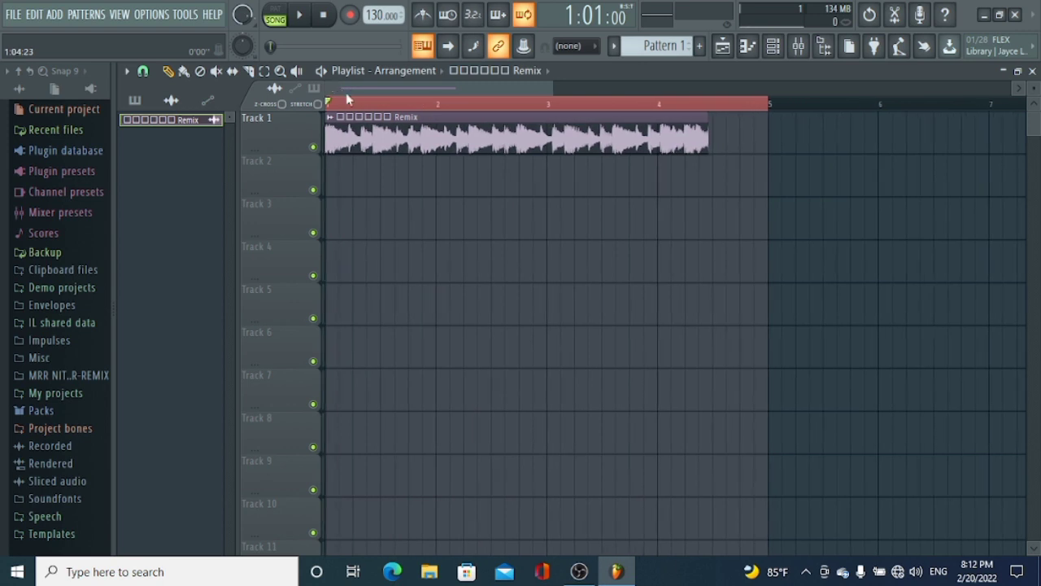
{"action": "scroll", "coordinate": [341, 92], "scroll_direction": "up", "scroll_amount": 4}
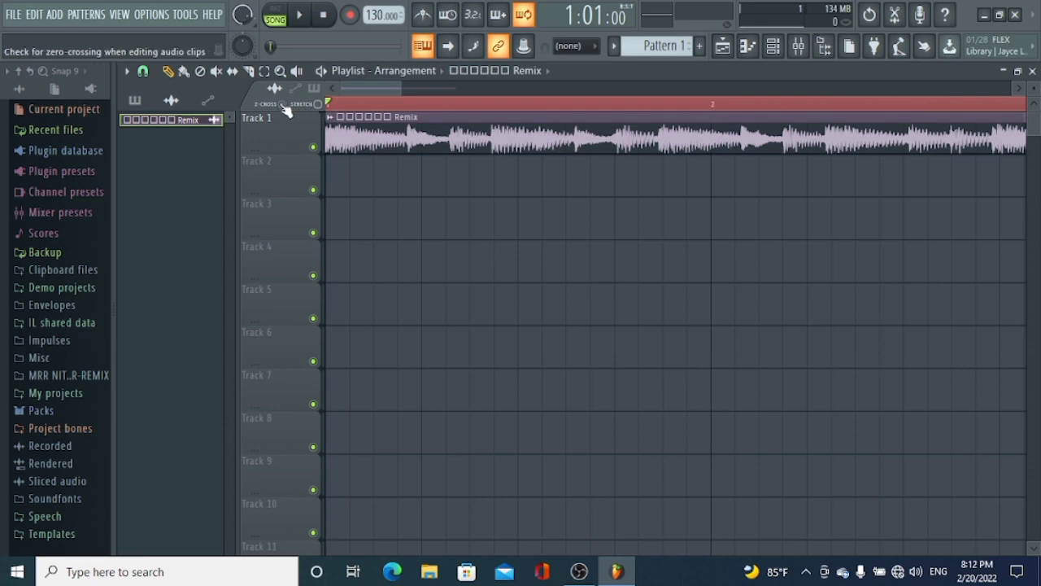
Turn on zero-crossing and stretch mode for audio clips, and stretch the Remix clip's end exactly to the bar 5 line.
{"action": "scroll", "coordinate": [358, 108], "scroll_direction": "down", "scroll_amount": 6}
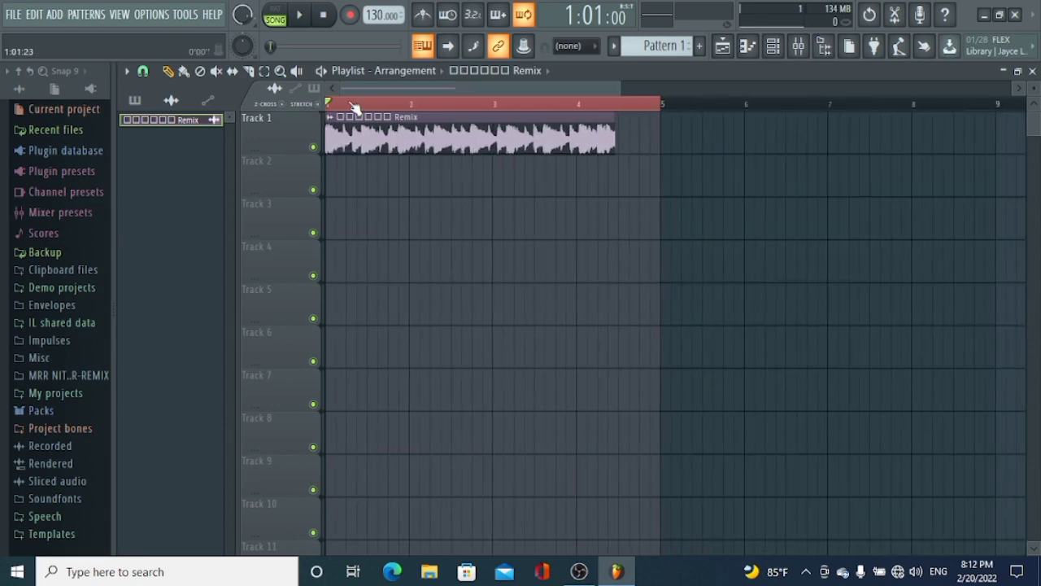
{"action": "scroll", "coordinate": [460, 110], "scroll_direction": "up", "scroll_amount": 4}
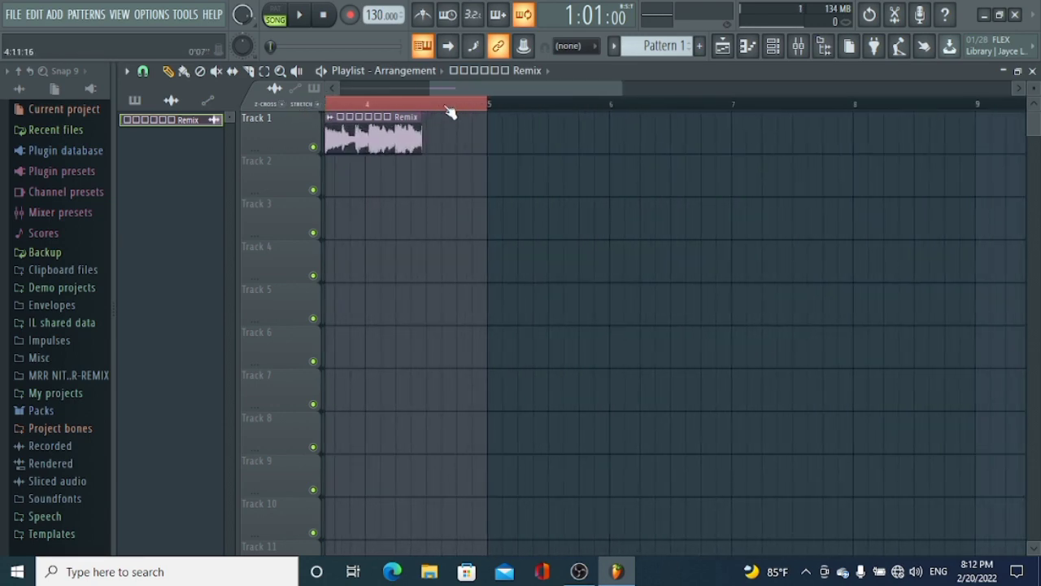
{"action": "scroll", "coordinate": [443, 113], "scroll_direction": "up", "scroll_amount": 5}
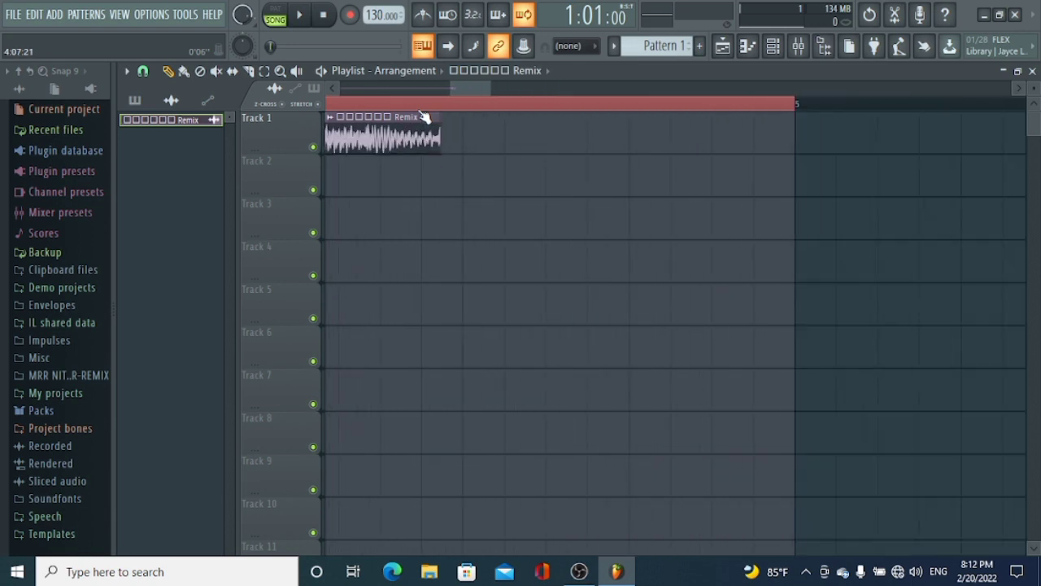
{"action": "scroll", "coordinate": [422, 113], "scroll_direction": "down", "scroll_amount": 1}
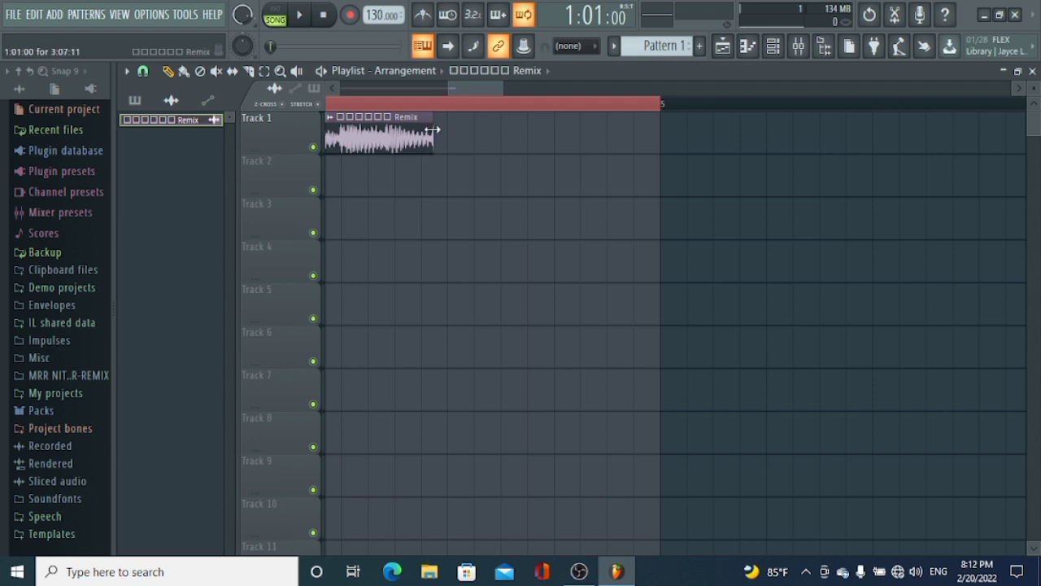
{"action": "left_click_drag", "start_coordinate": [442, 130], "coordinate": [647, 135]}
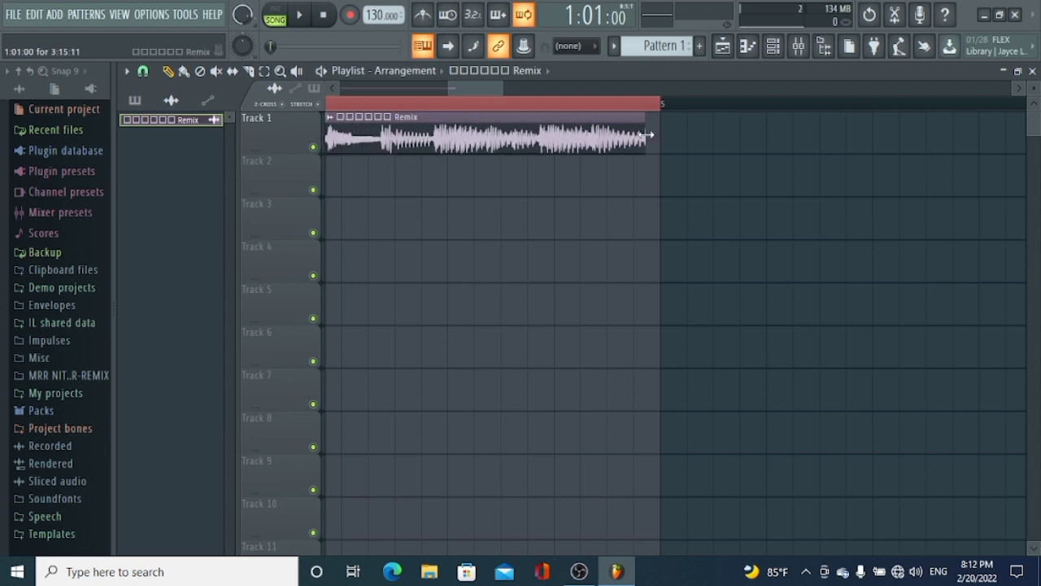
{"action": "scroll", "coordinate": [663, 109], "scroll_direction": "up", "scroll_amount": 6}
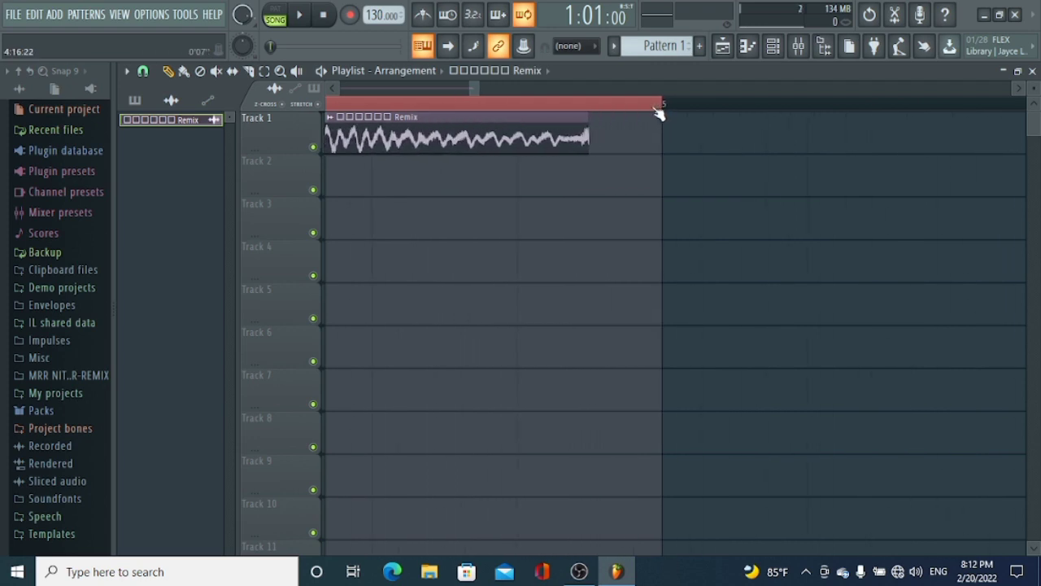
{"action": "left_click_drag", "start_coordinate": [586, 127], "coordinate": [659, 127]}
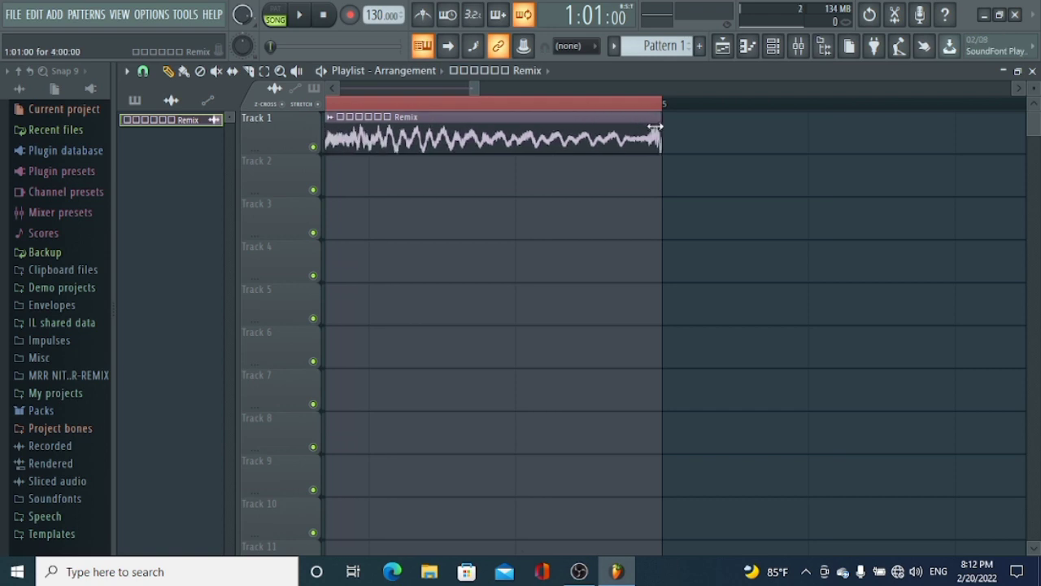
Examine how the stretched Remix clip lines up with the bar lines from bar 1 to bar 5.
{"action": "scroll", "coordinate": [645, 112], "scroll_direction": "down", "scroll_amount": 5}
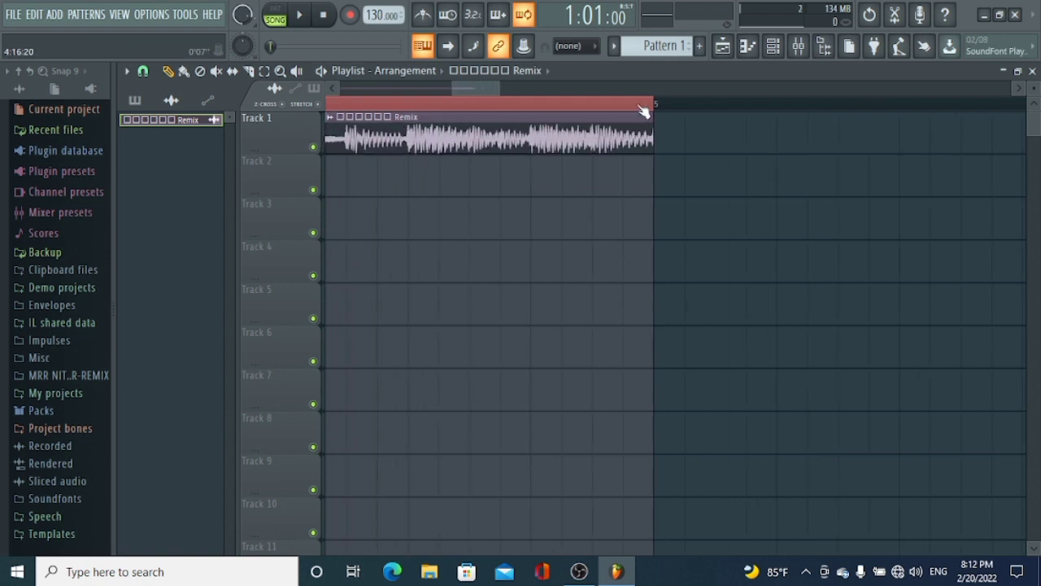
{"action": "scroll", "coordinate": [444, 111], "scroll_direction": "up", "scroll_amount": 4}
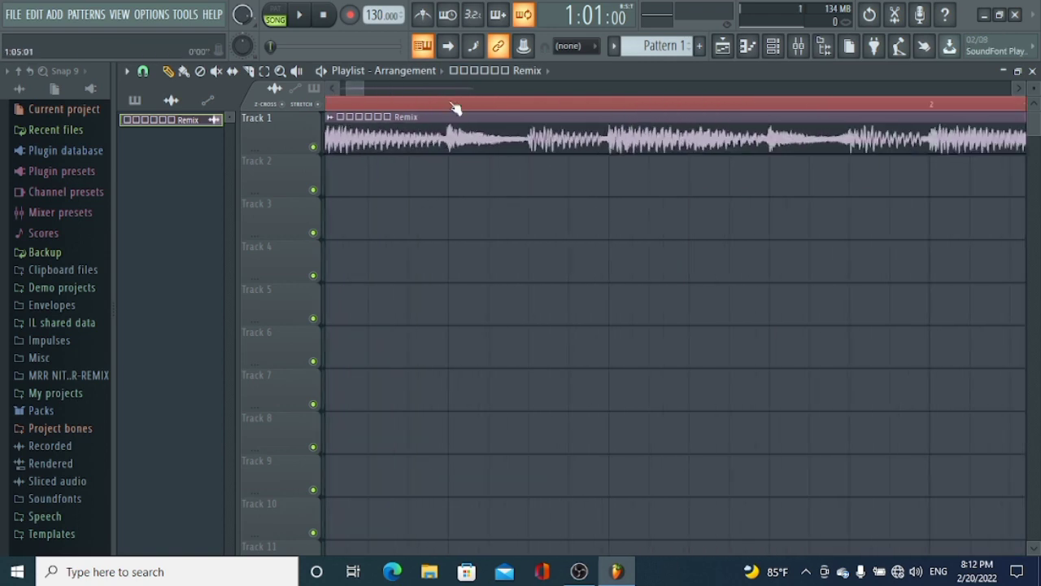
{"action": "scroll", "coordinate": [456, 108], "scroll_direction": "down", "scroll_amount": 4}
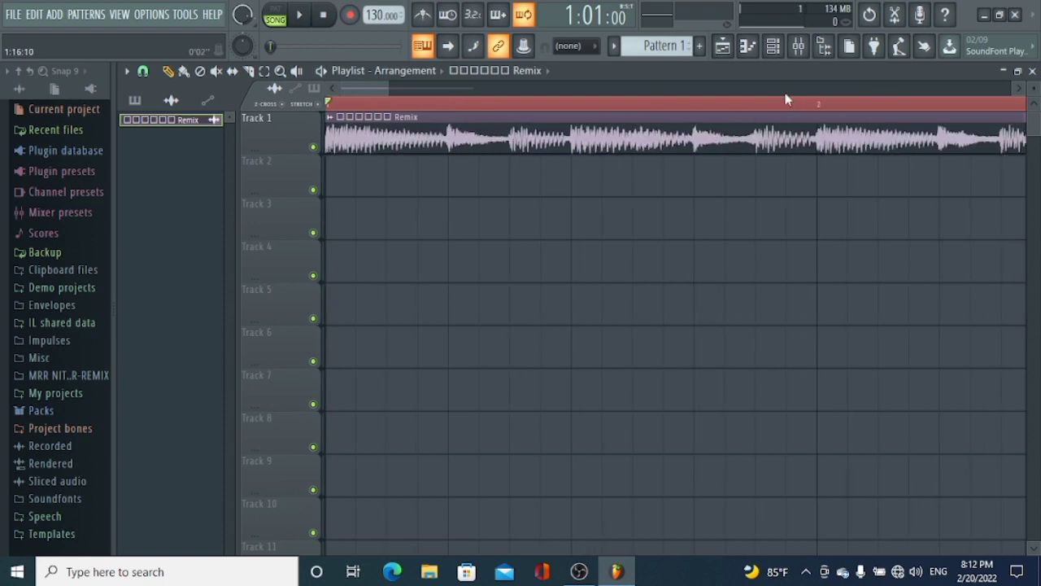
{"action": "scroll", "coordinate": [784, 94], "scroll_direction": "down", "scroll_amount": 4}
{"action": "scroll", "coordinate": [713, 112], "scroll_direction": "down", "scroll_amount": 6}
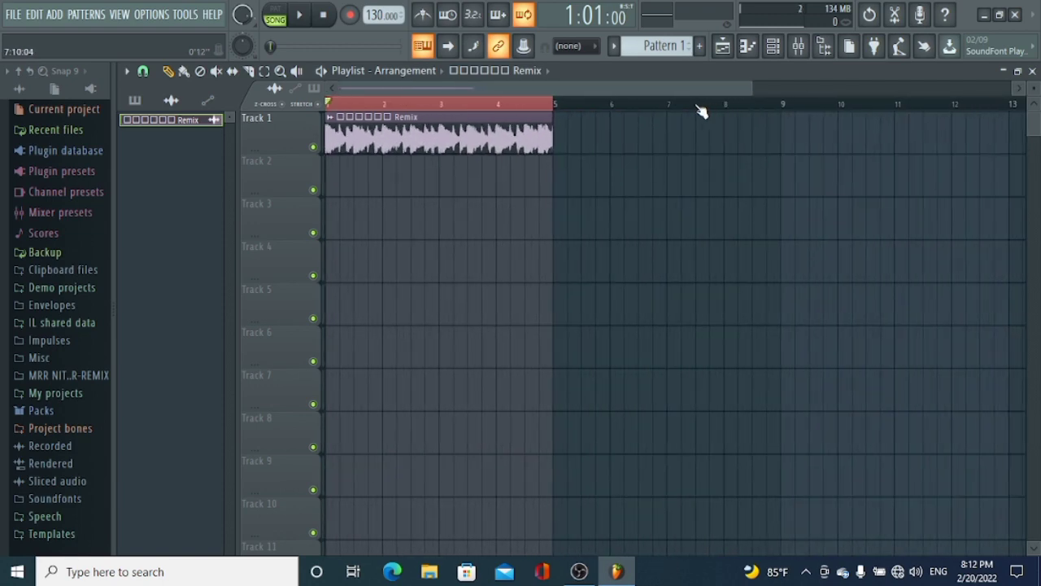
{"action": "scroll", "coordinate": [519, 110], "scroll_direction": "down", "scroll_amount": 3}
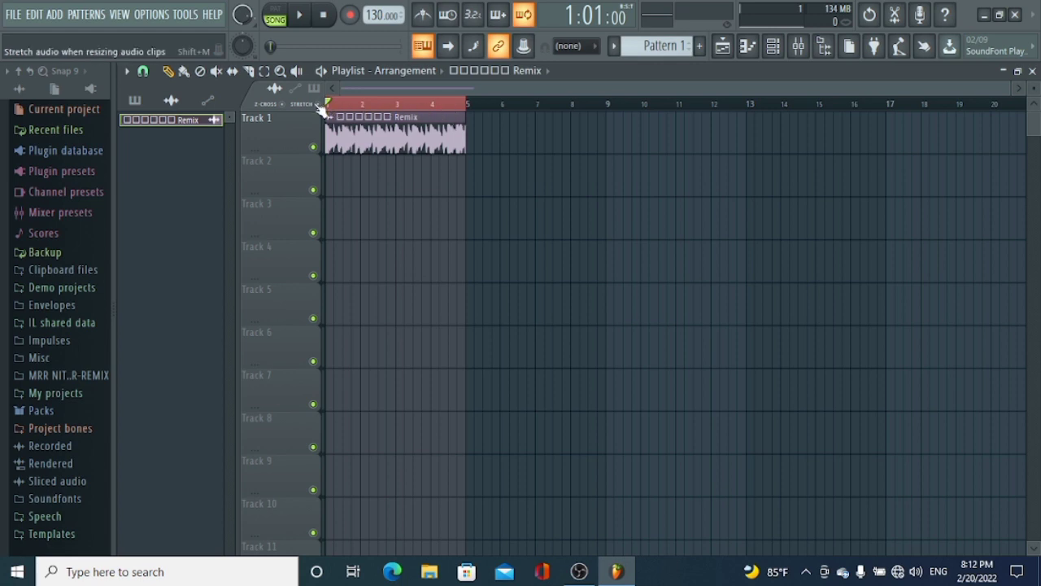
Turn off zero-crossing and stretch mode for audio clips, and play the Remix loop briefly.
{"action": "scroll", "coordinate": [329, 114], "scroll_direction": "down", "scroll_amount": 4}
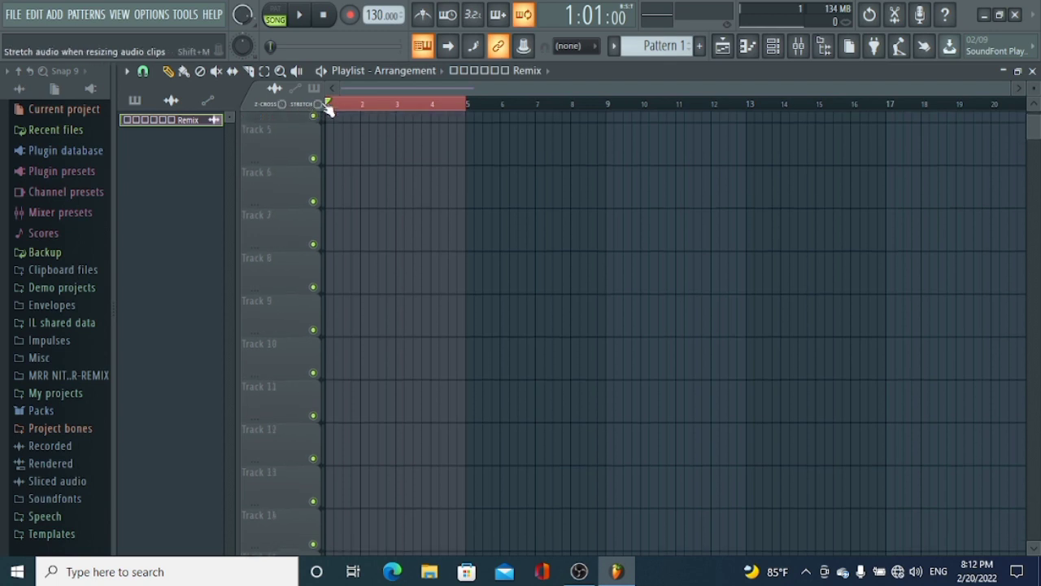
{"action": "scroll", "coordinate": [350, 162], "scroll_direction": "up", "scroll_amount": 4}
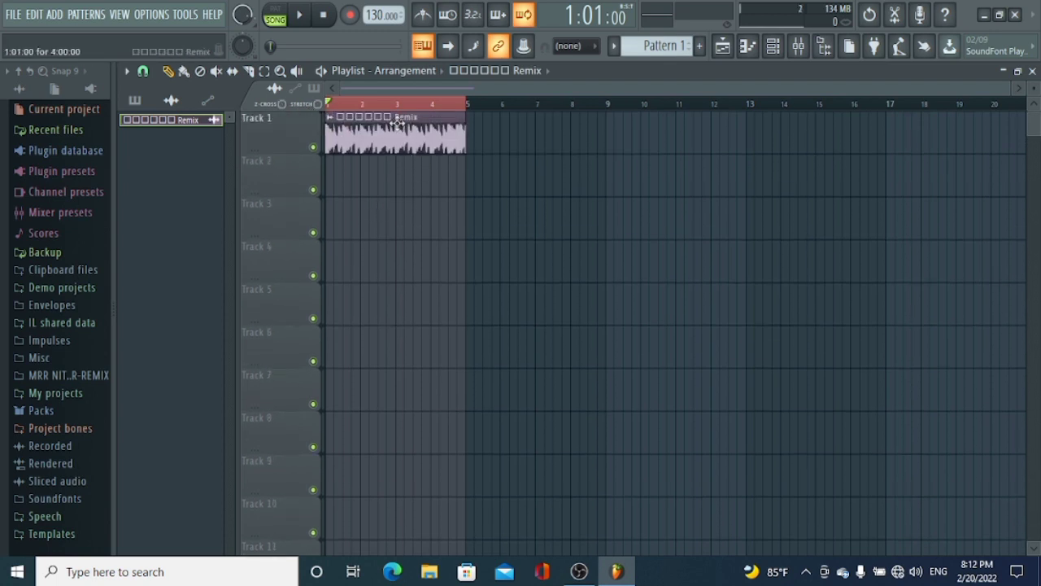
{"action": "key", "text": "space"}
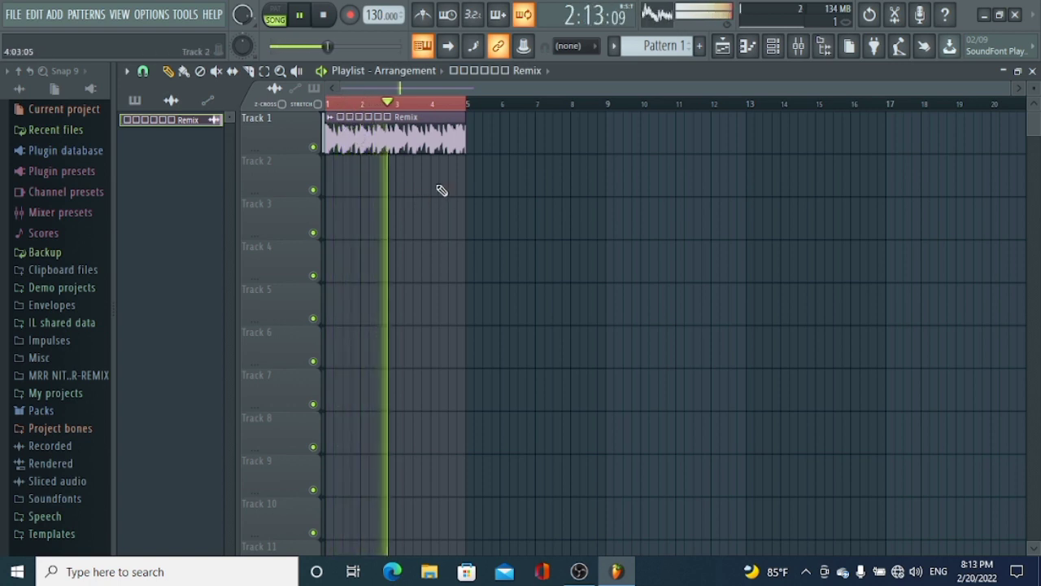
{"action": "key", "text": "space"}
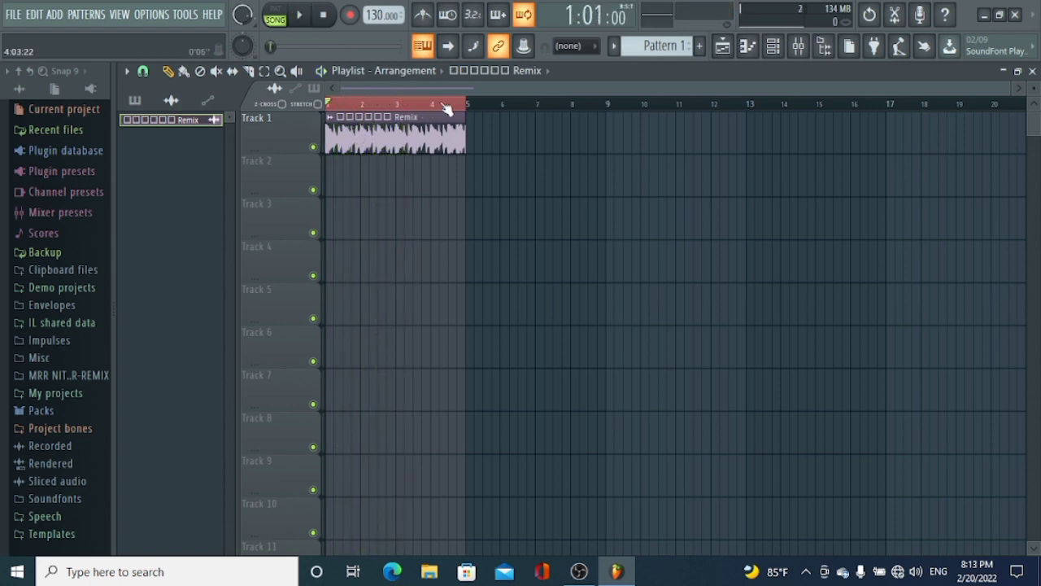
Clear the time selection and lengthen the Remix clip to 17 bars, from bar 1 to bar 18.
{"action": "left_click_drag", "start_coordinate": [456, 104], "coordinate": [243, 131]}
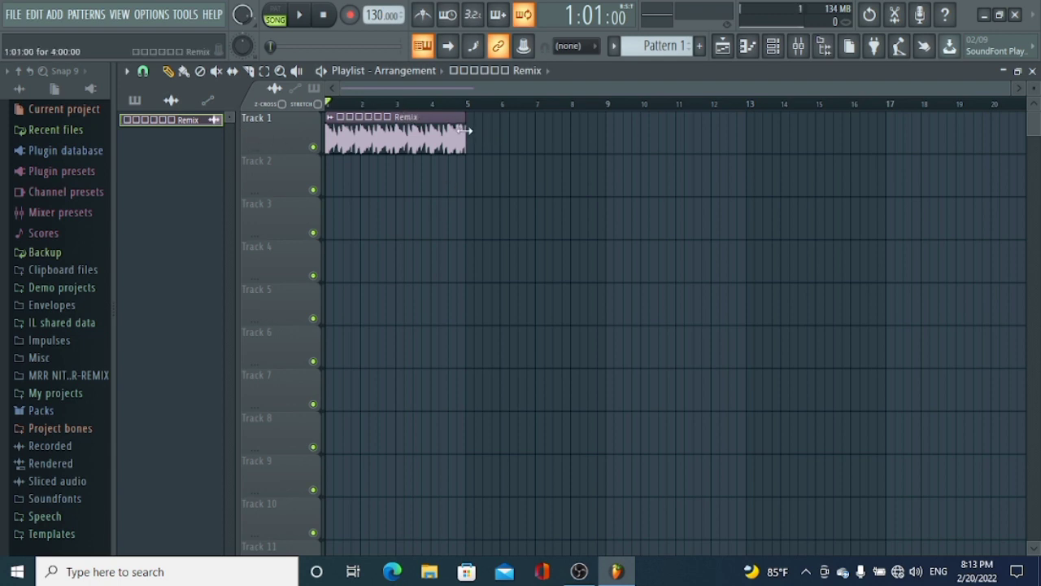
{"action": "left_click_drag", "start_coordinate": [465, 130], "coordinate": [885, 130]}
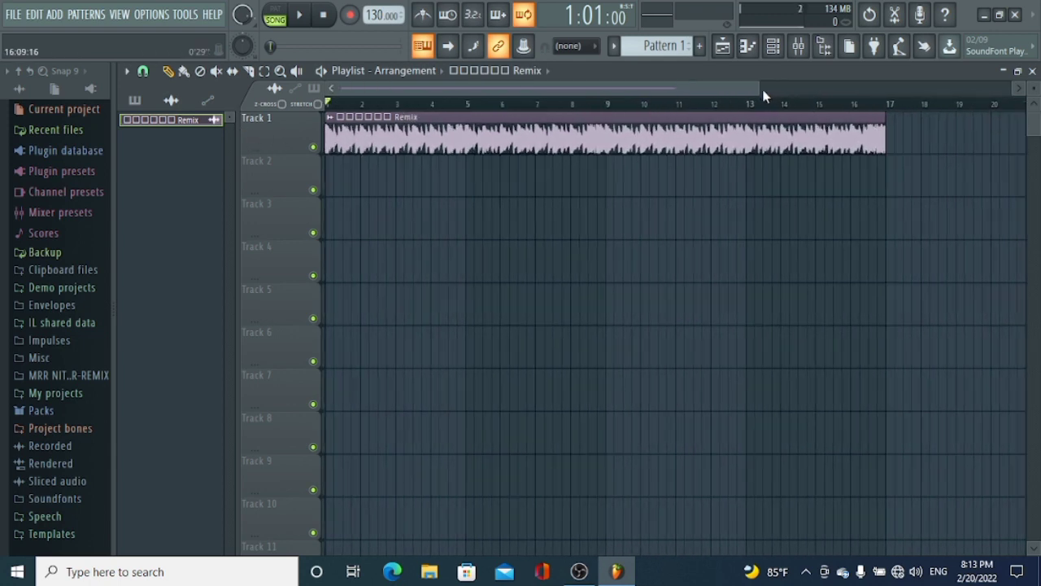
{"action": "left_click_drag", "start_coordinate": [769, 117], "coordinate": [803, 118]}
{"action": "left_click_drag", "start_coordinate": [362, 145], "coordinate": [212, 170]}
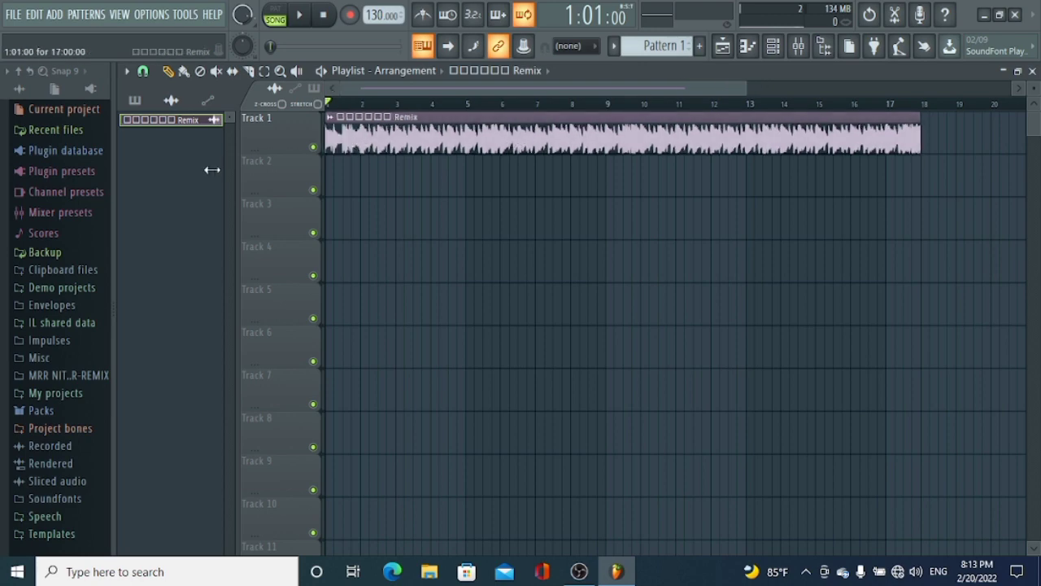
Play the start of the extended Remix clip to check its timing against the grid.
{"action": "key", "text": "space"}
{"action": "scroll", "coordinate": [334, 108], "scroll_direction": "up", "scroll_amount": 3}
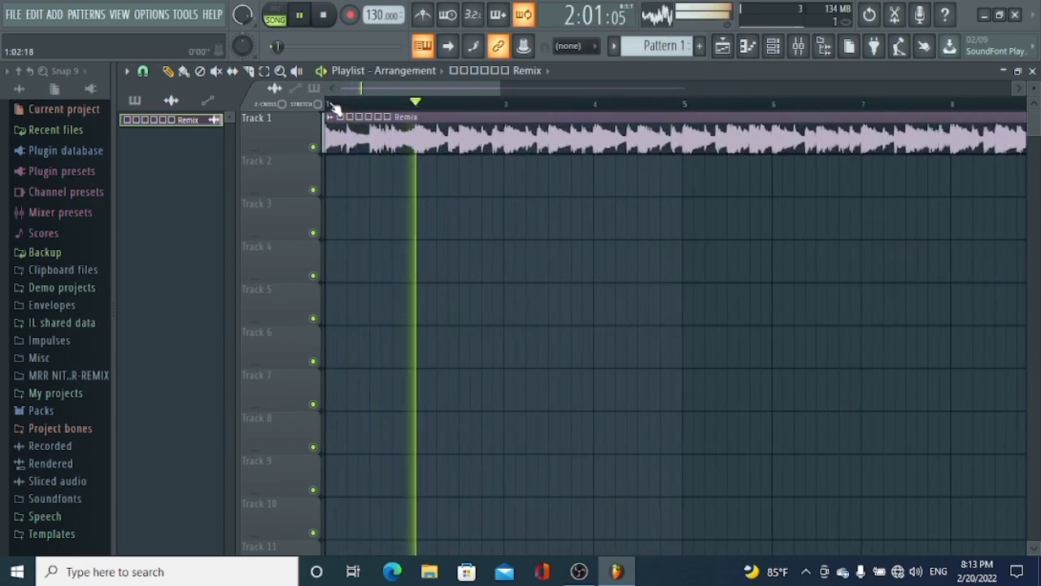
{"action": "scroll", "coordinate": [333, 108], "scroll_direction": "down", "scroll_amount": 5}
{"action": "key", "text": "space"}
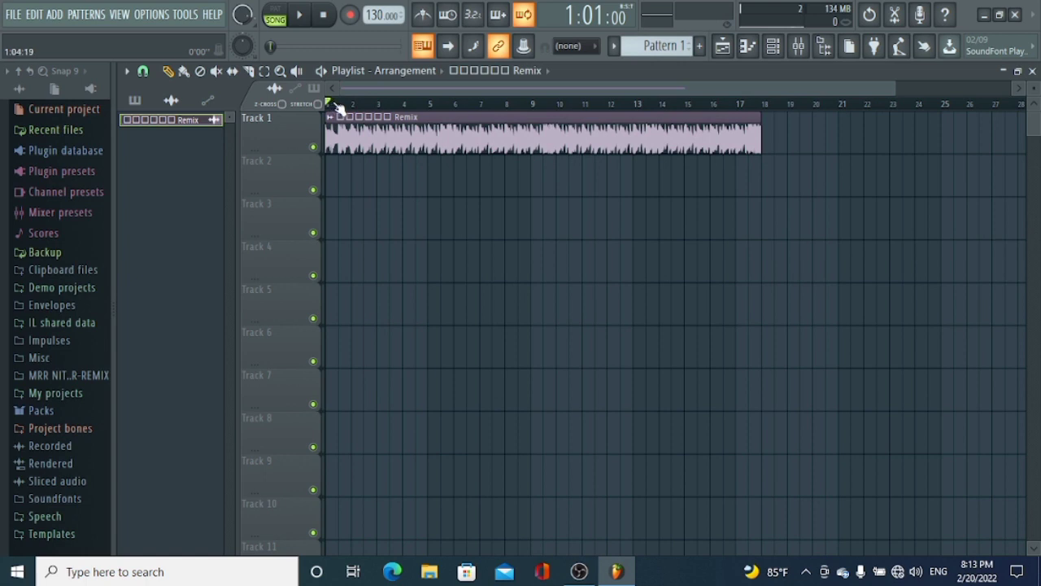
Reset the time-stretching pitch in the Remix clip's sample settings and close them.
{"action": "double_click", "coordinate": [367, 139]}
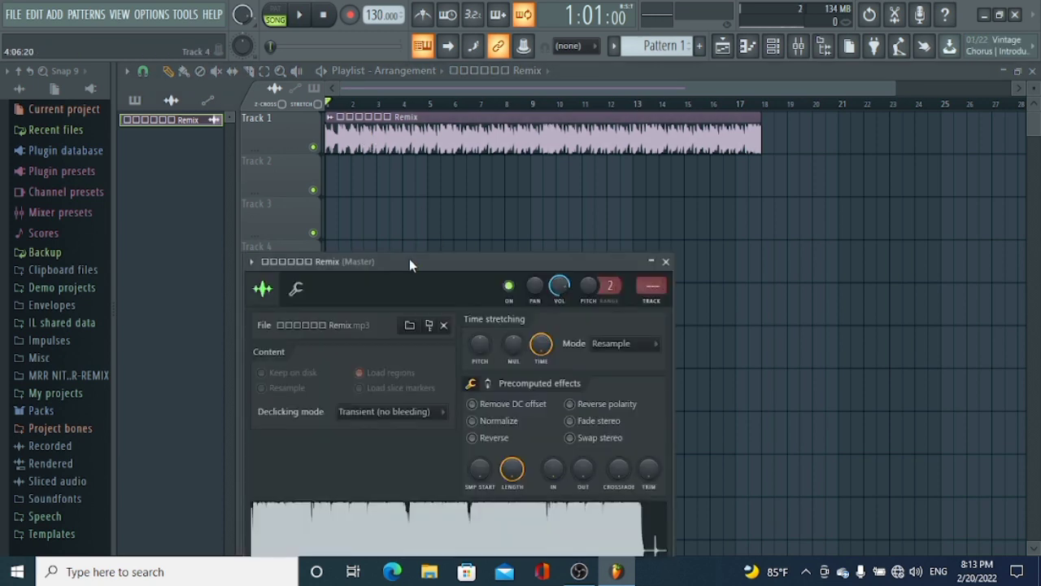
{"action": "left_click_drag", "start_coordinate": [409, 261], "coordinate": [349, 169]}
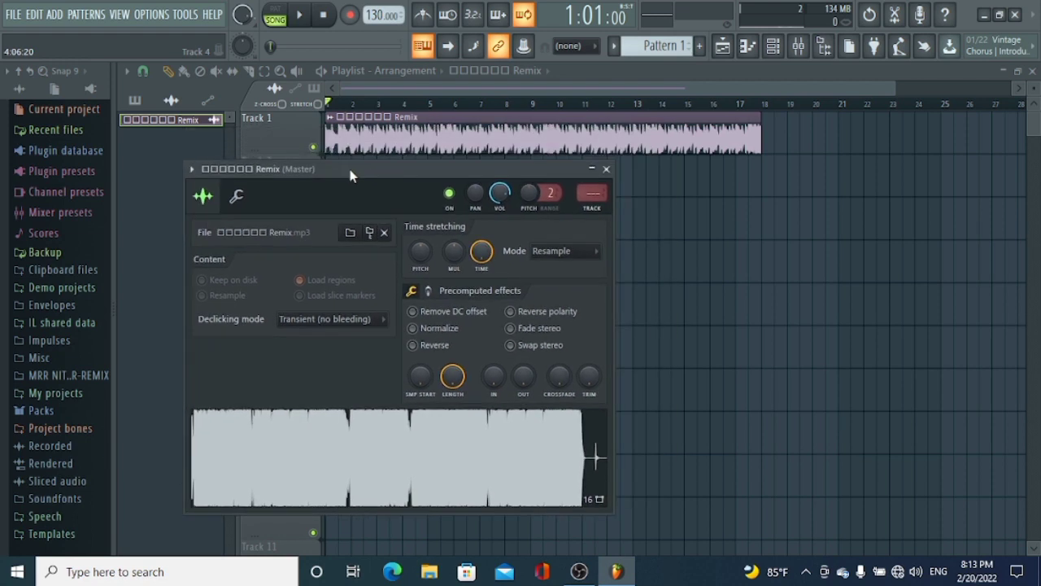
{"action": "right_click", "coordinate": [422, 255]}
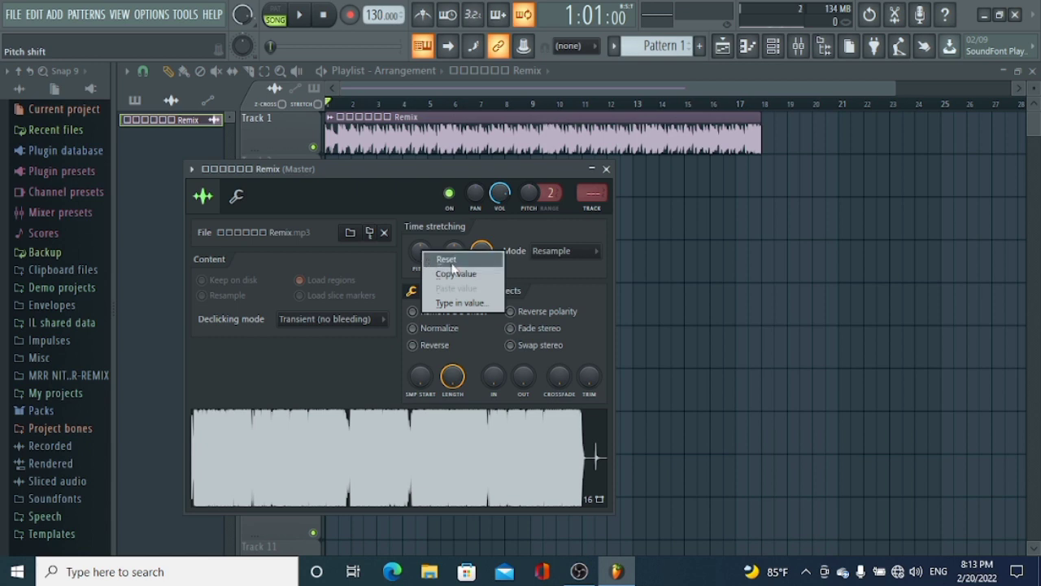
{"action": "left_click", "coordinate": [450, 260]}
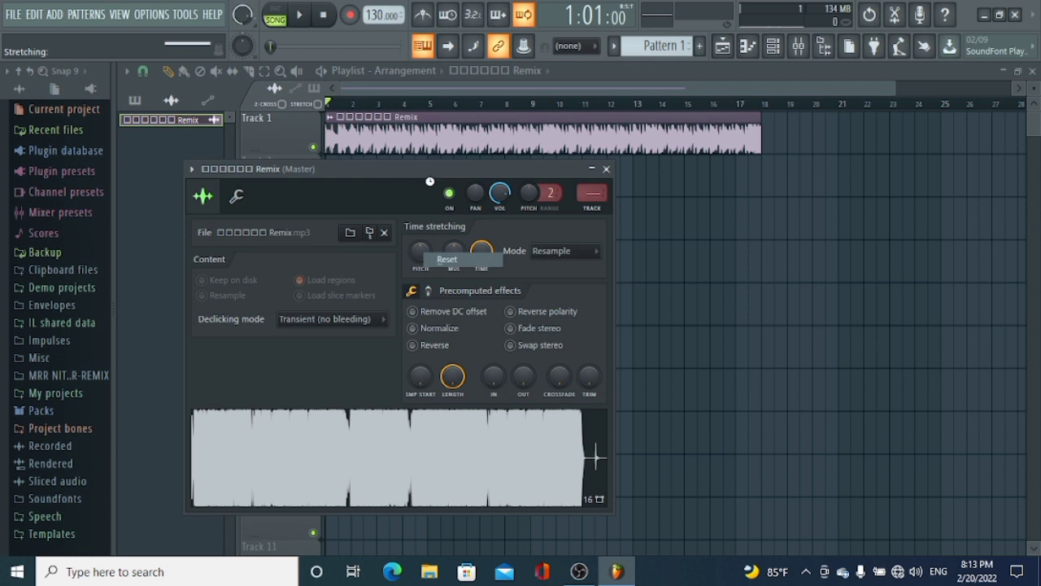
{"action": "left_click", "coordinate": [606, 170]}
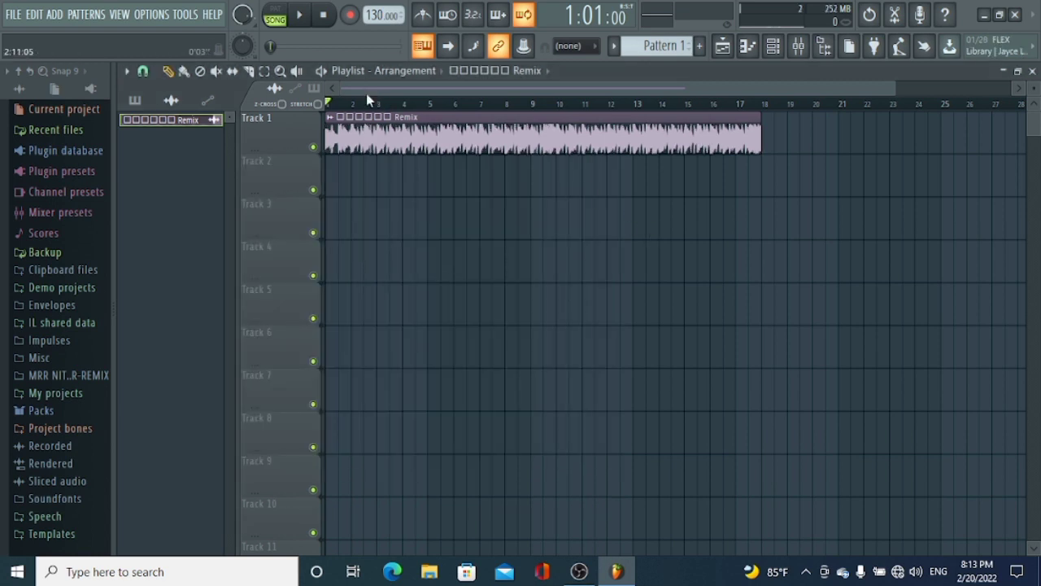
Play the Remix clip from bar 1 to hear it with the pitch reset.
{"action": "key", "text": "space"}
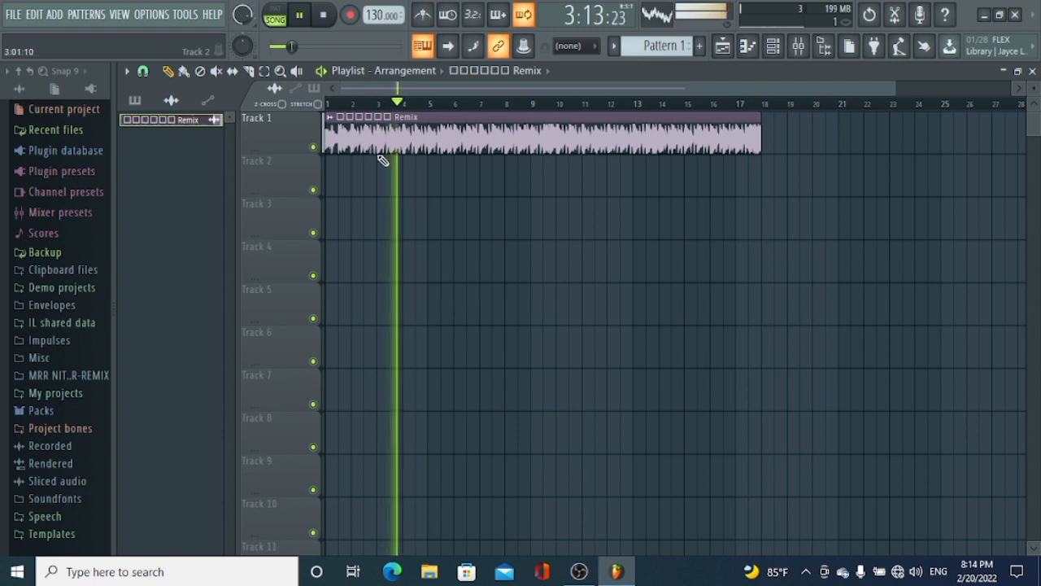
{"action": "scroll", "coordinate": [382, 109], "scroll_direction": "down", "scroll_amount": 2}
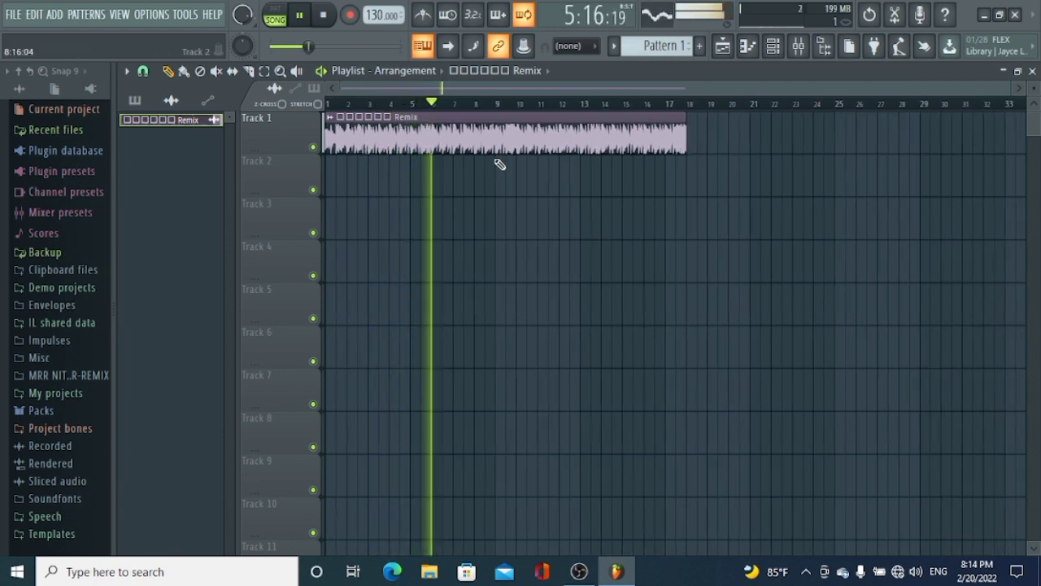
{"action": "key", "text": "space"}
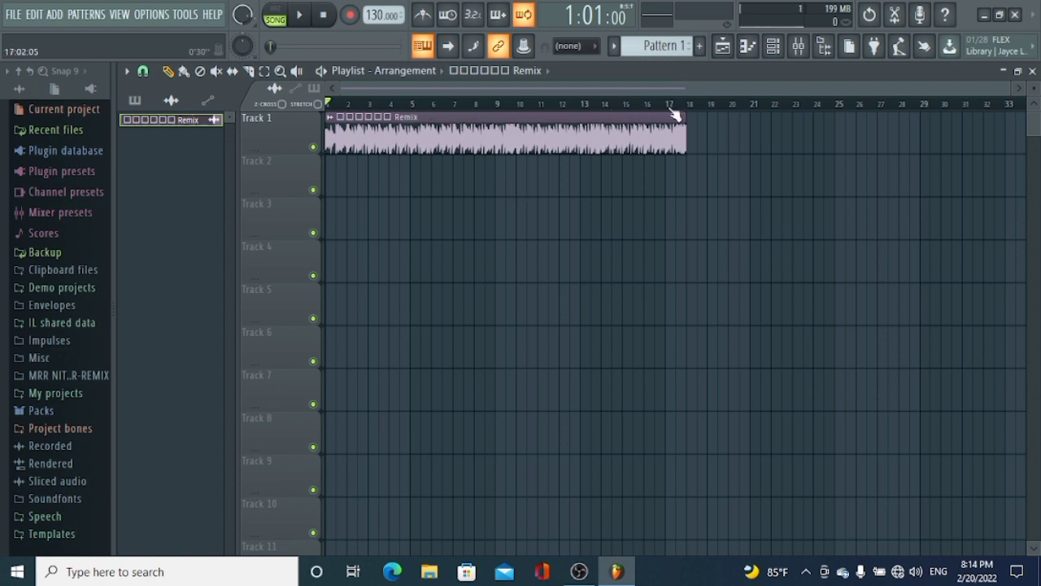
Set a time selection from bar 1 to bar 18 over the Remix clip, leaving the clip deselected.
{"action": "left_click_drag", "start_coordinate": [687, 104], "coordinate": [312, 149]}
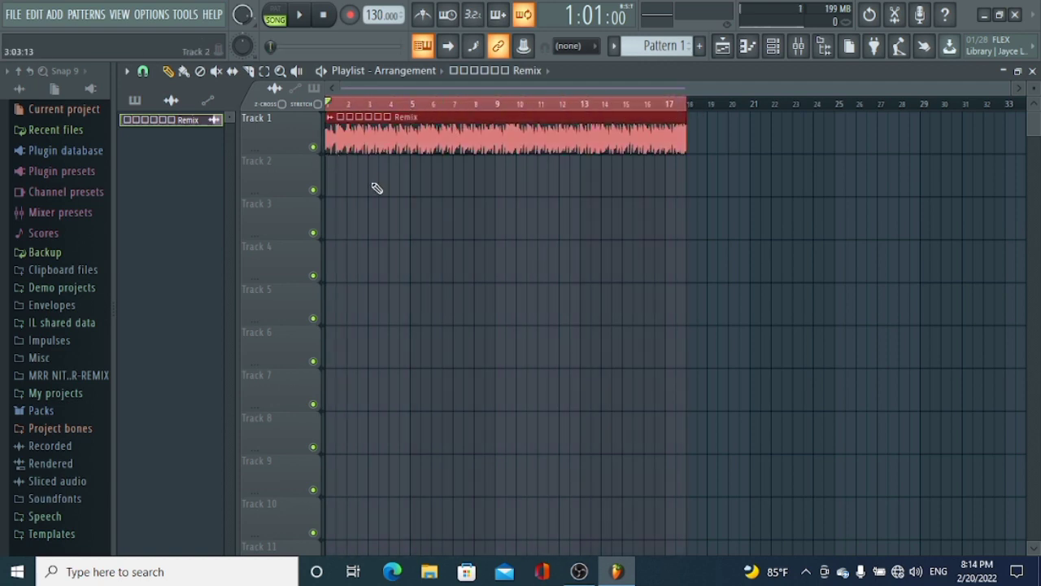
{"action": "left_click", "coordinate": [339, 115]}
{"action": "scroll", "coordinate": [341, 107], "scroll_direction": "up", "scroll_amount": 3}
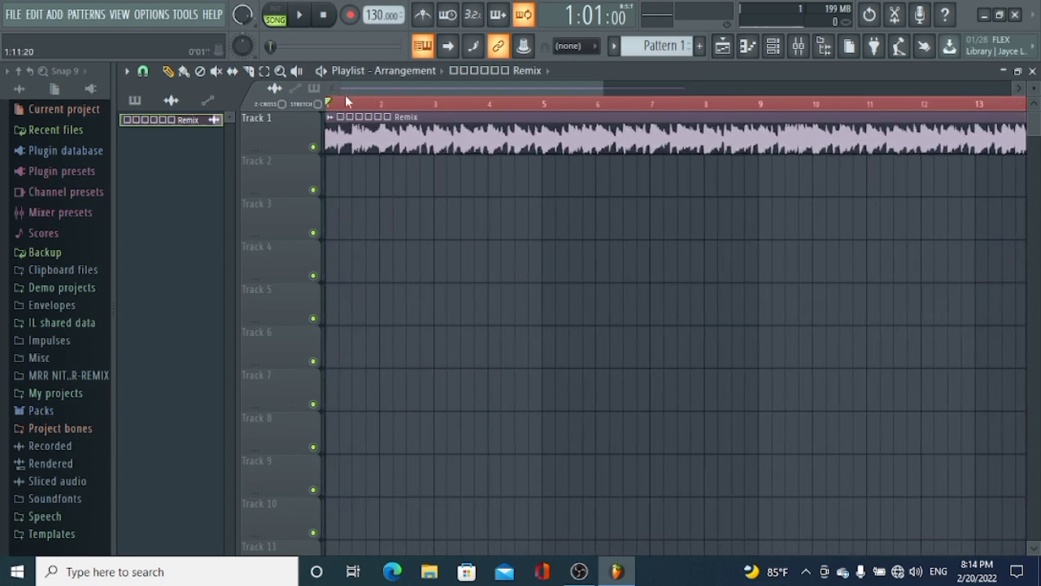
{"action": "scroll", "coordinate": [345, 107], "scroll_direction": "down", "scroll_amount": 3}
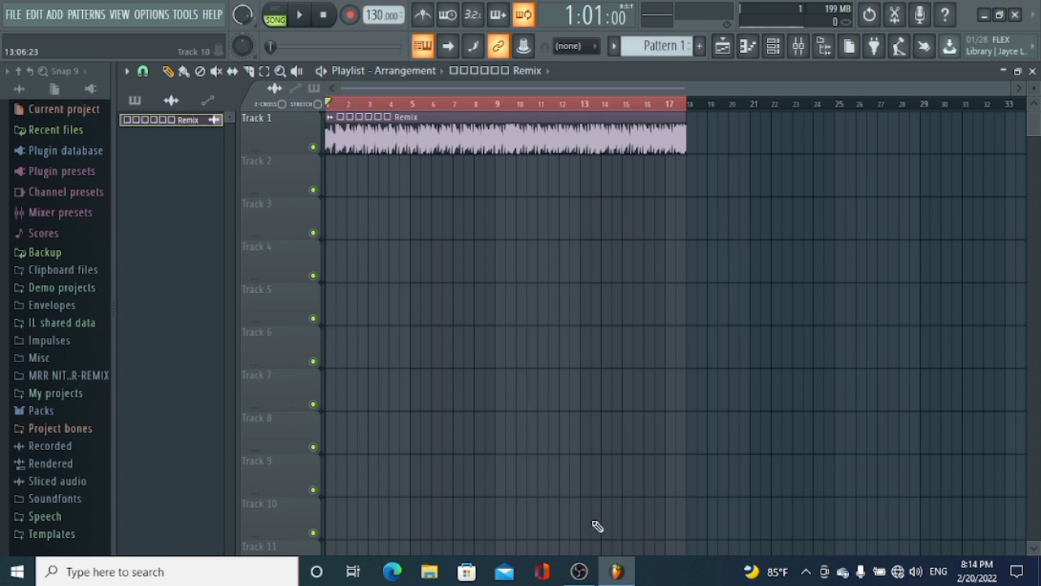
Launch VirtualDJ from the desktop, skip the account connection, minimize it and return to FL Studio 20.
{"action": "left_click", "coordinate": [618, 572]}
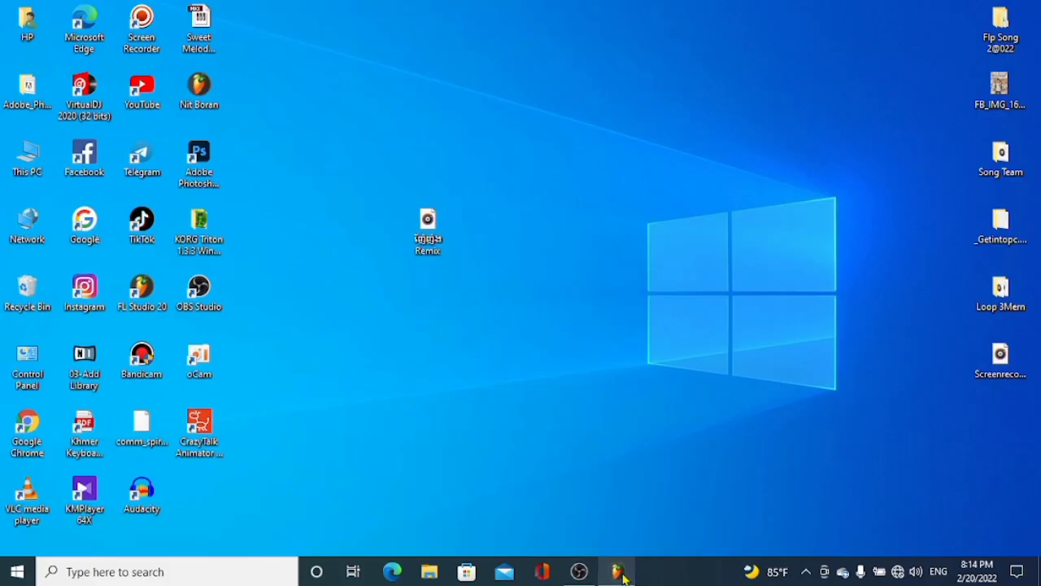
{"action": "right_click", "coordinate": [536, 90]}
{"action": "left_click", "coordinate": [577, 135]}
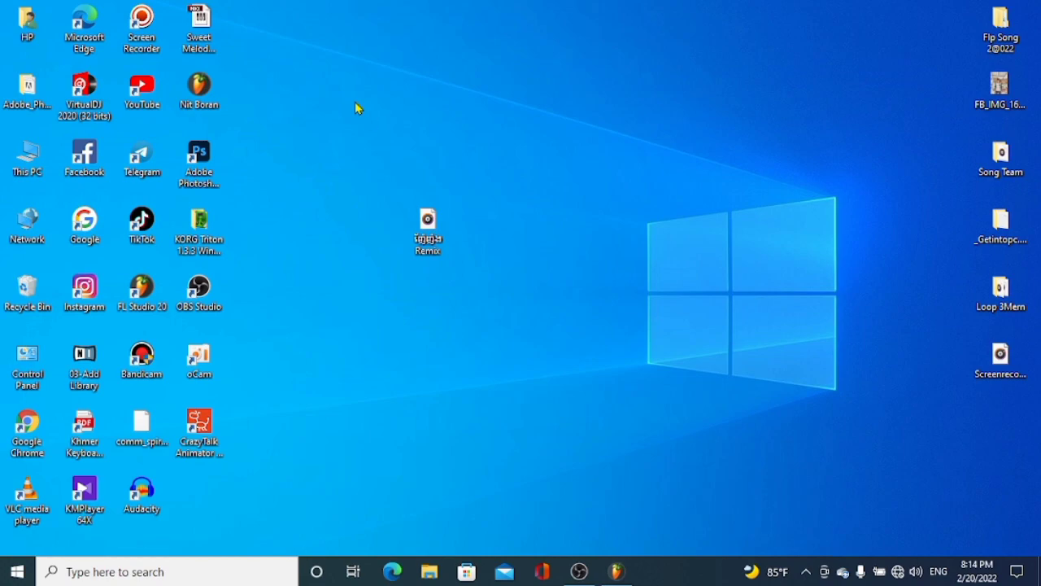
{"action": "double_click", "coordinate": [97, 96]}
{"action": "left_click", "coordinate": [692, 124]}
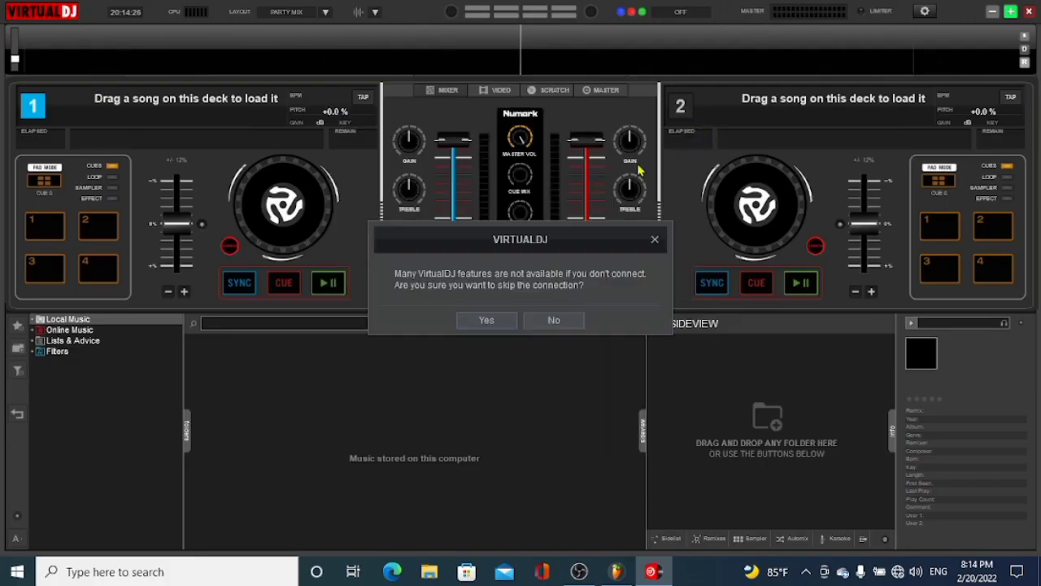
{"action": "left_click", "coordinate": [486, 321]}
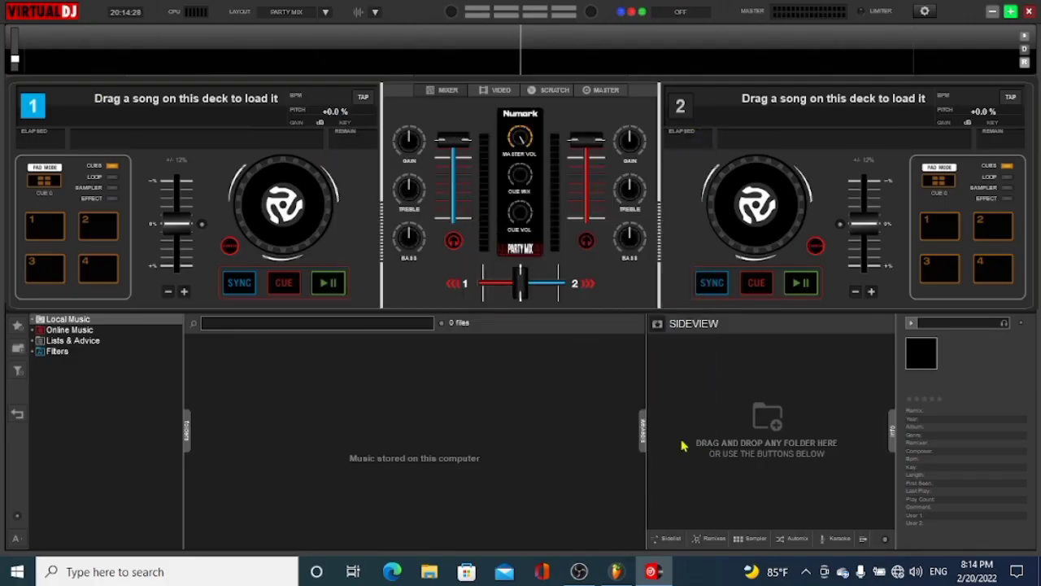
{"action": "left_click", "coordinate": [651, 572]}
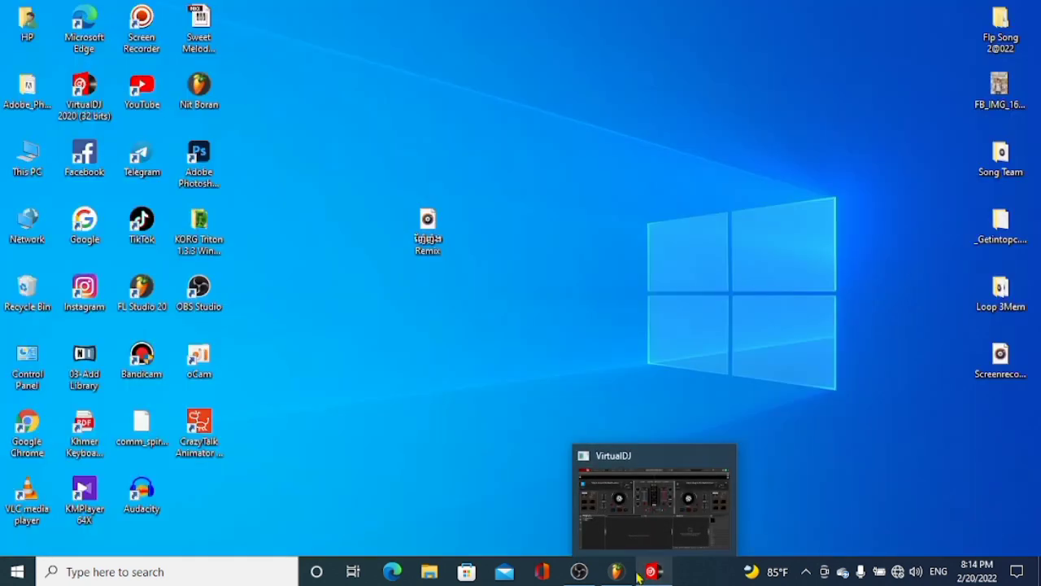
{"action": "left_click", "coordinate": [618, 571]}
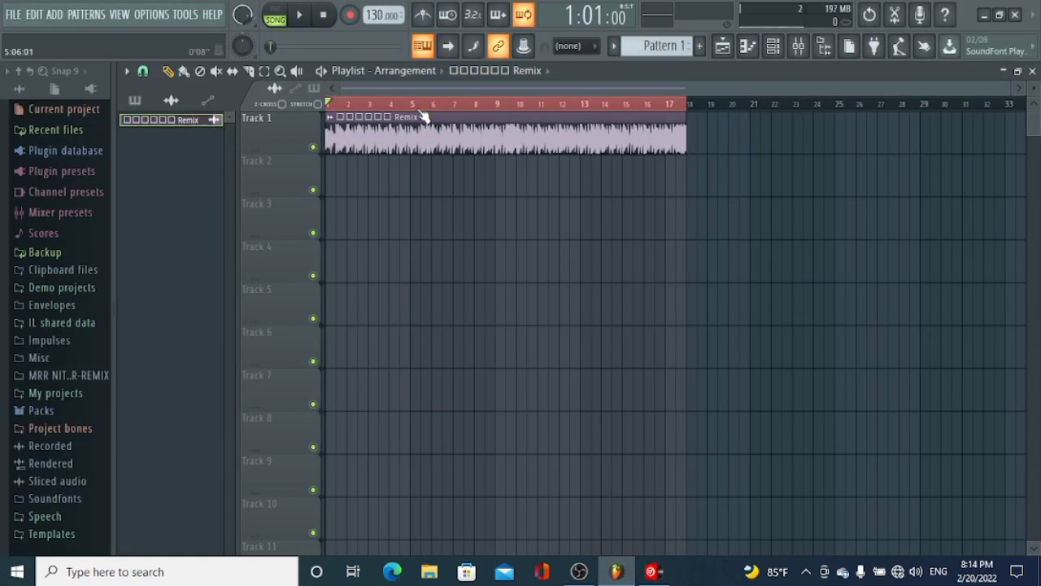
Adjust the playlist time selection to run from bar 1 to bar 23.
{"action": "left_click_drag", "start_coordinate": [690, 105], "coordinate": [841, 108]}
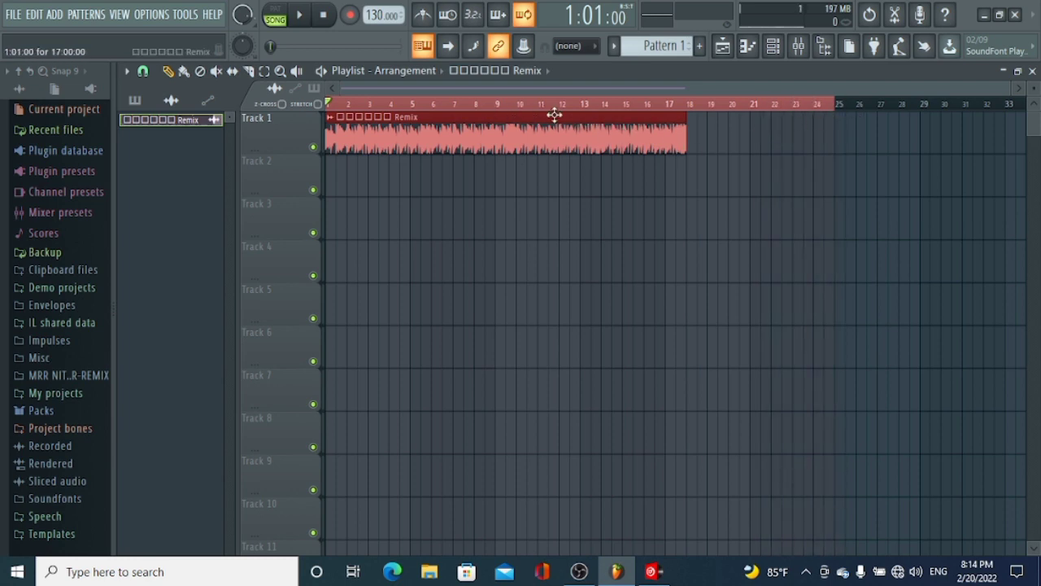
{"action": "left_click_drag", "start_coordinate": [830, 116], "coordinate": [689, 114]}
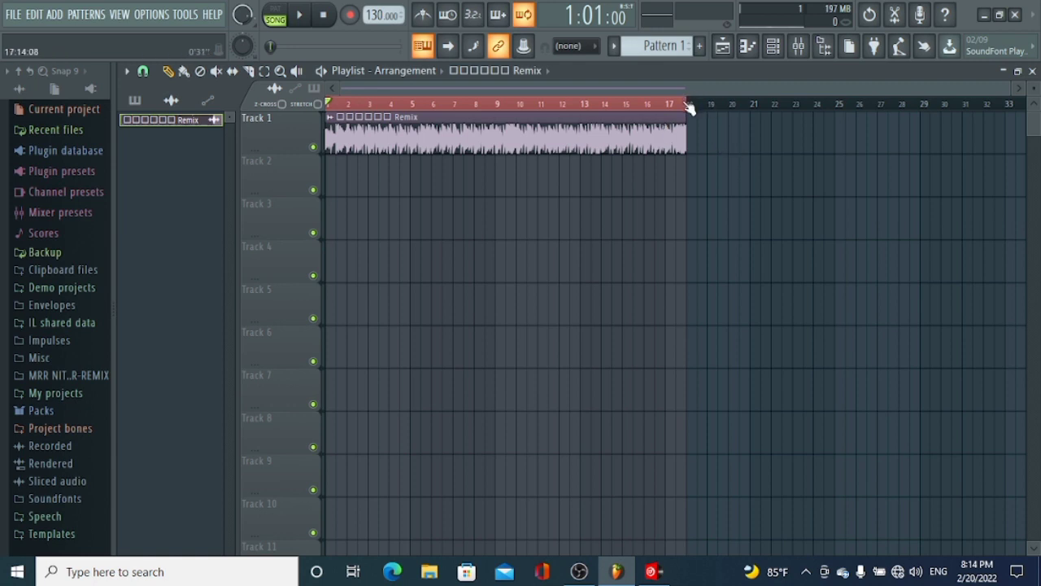
{"action": "scroll", "coordinate": [680, 93], "scroll_direction": "down", "scroll_amount": 2}
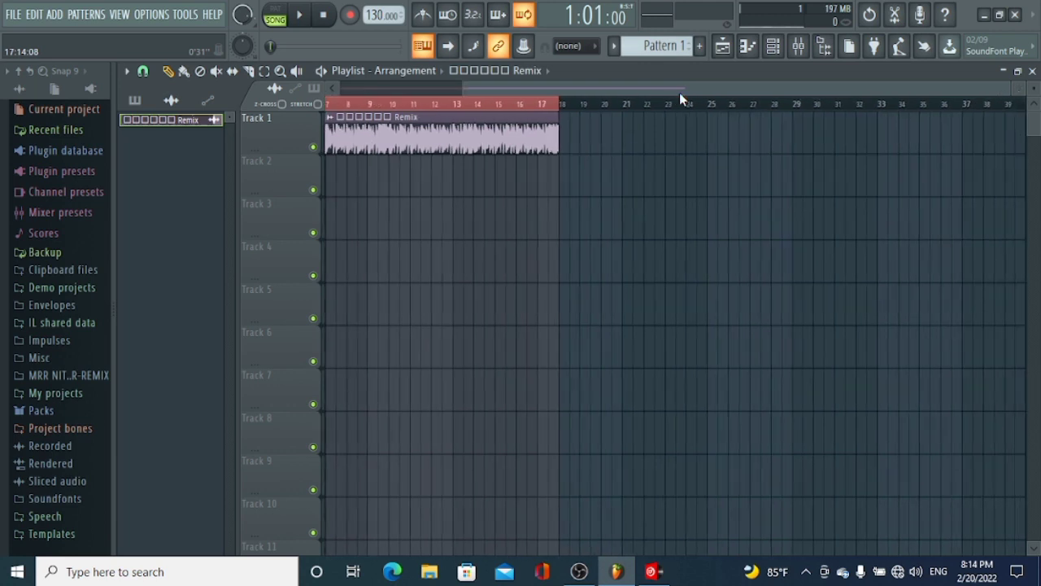
{"action": "scroll", "coordinate": [680, 93], "scroll_direction": "up", "scroll_amount": 2}
{"action": "left_click_drag", "start_coordinate": [683, 108], "coordinate": [809, 269]}
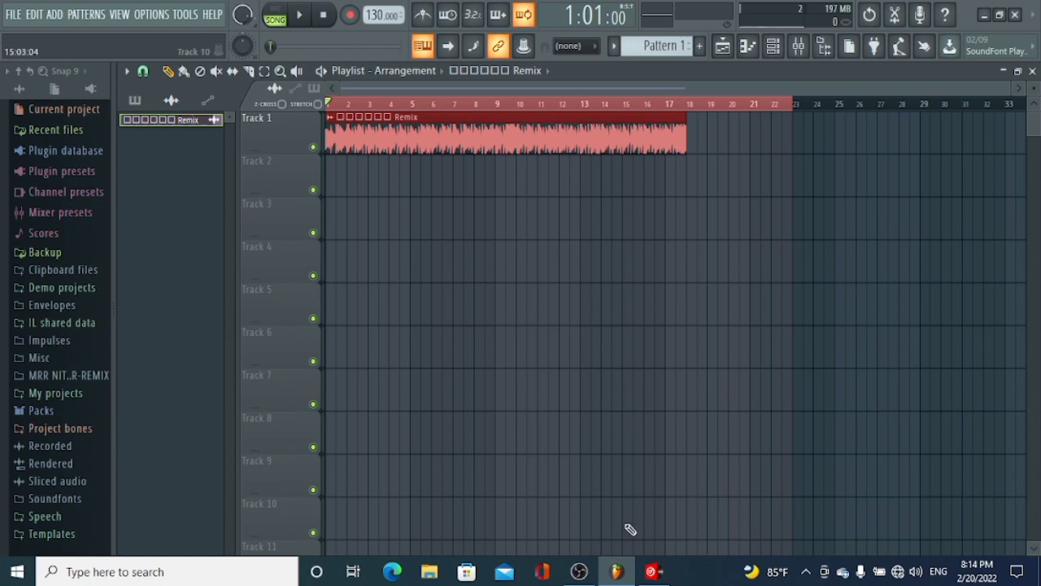
{"action": "left_click", "coordinate": [581, 572]}
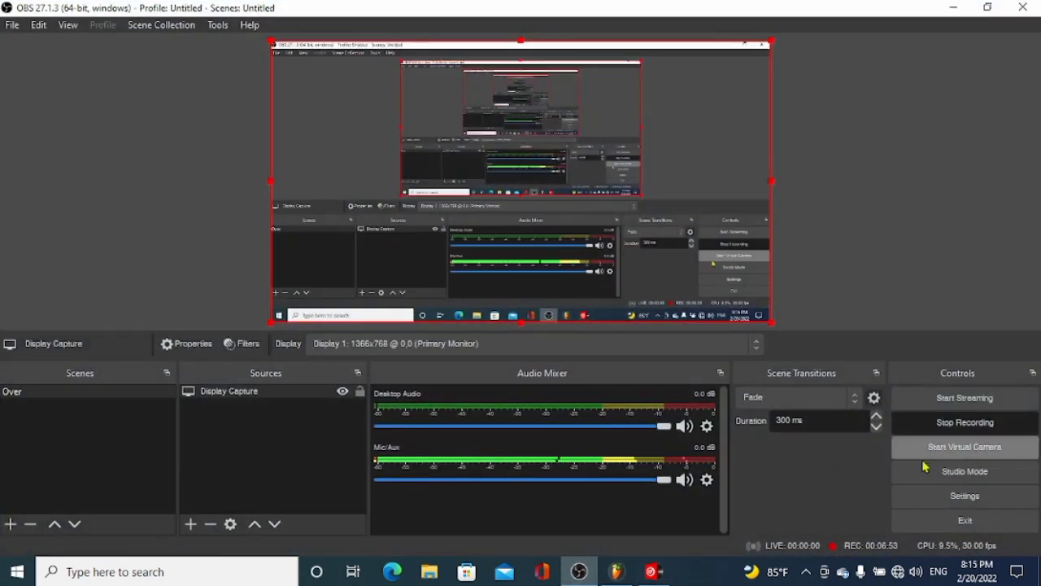